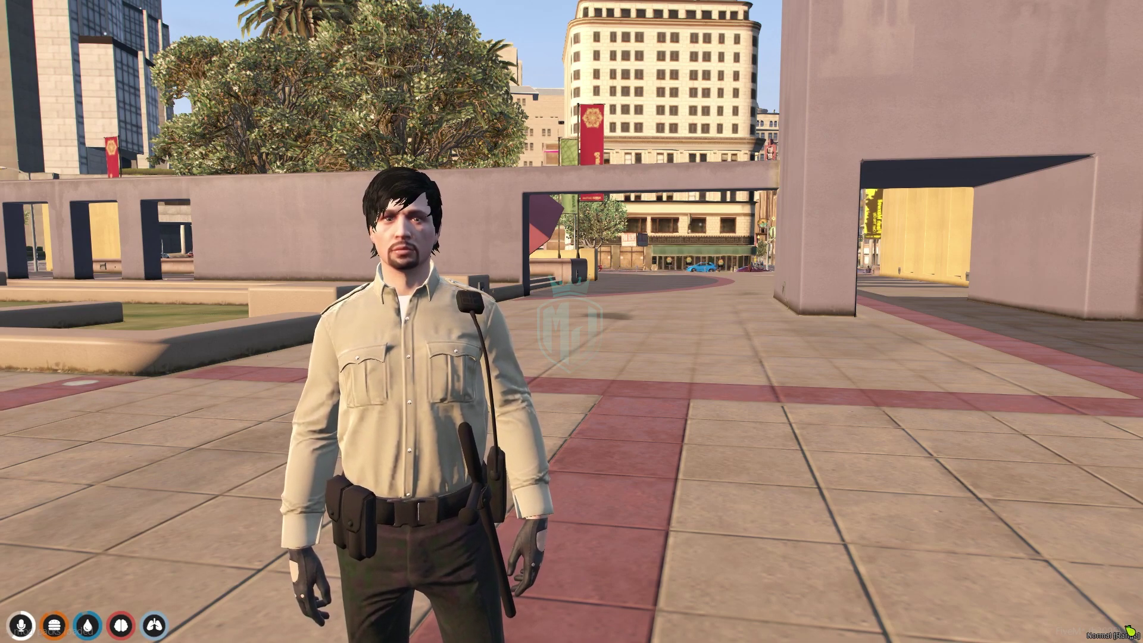
- Open the es-loadingscreen GitHub repository in a new Brave tab
key(super)
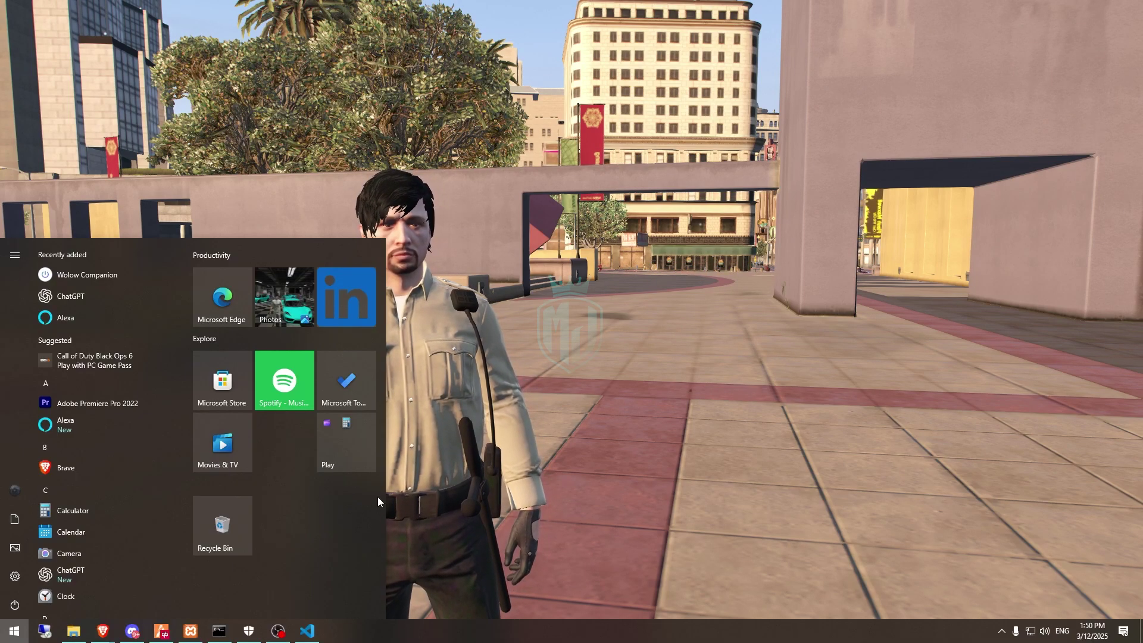
click(103, 631)
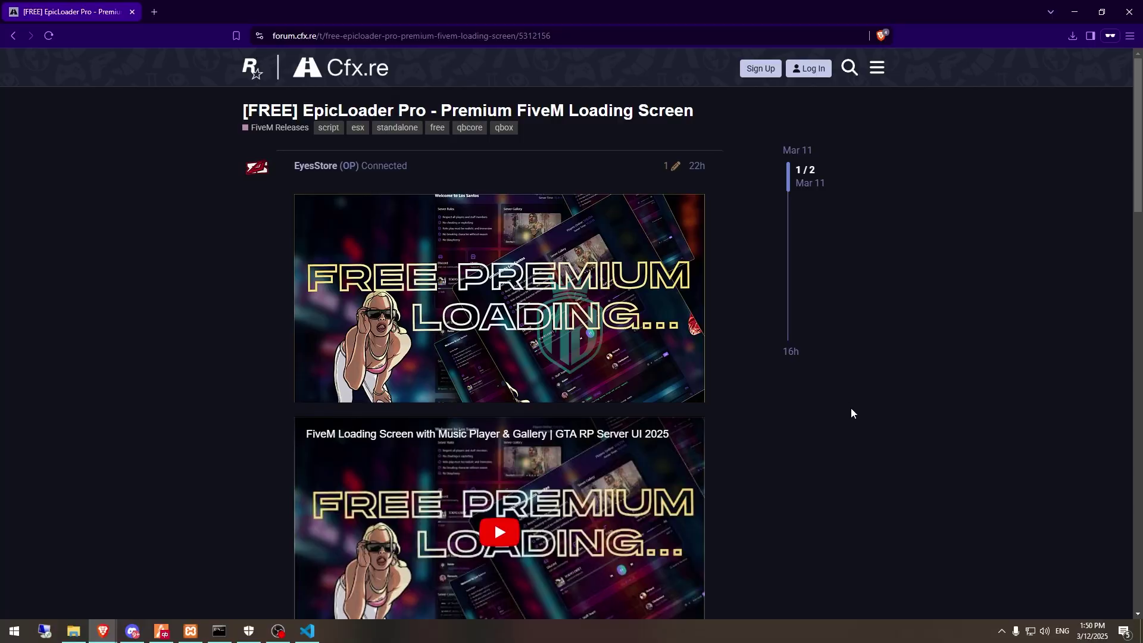
scroll(866, 435, down, 4)
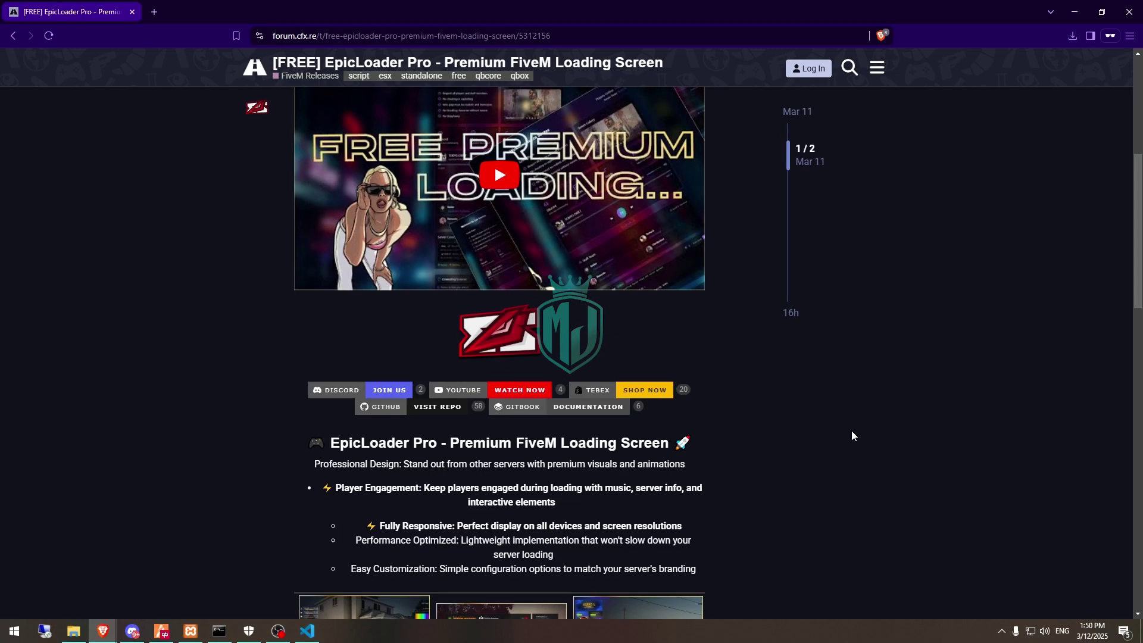
right_click(383, 409)
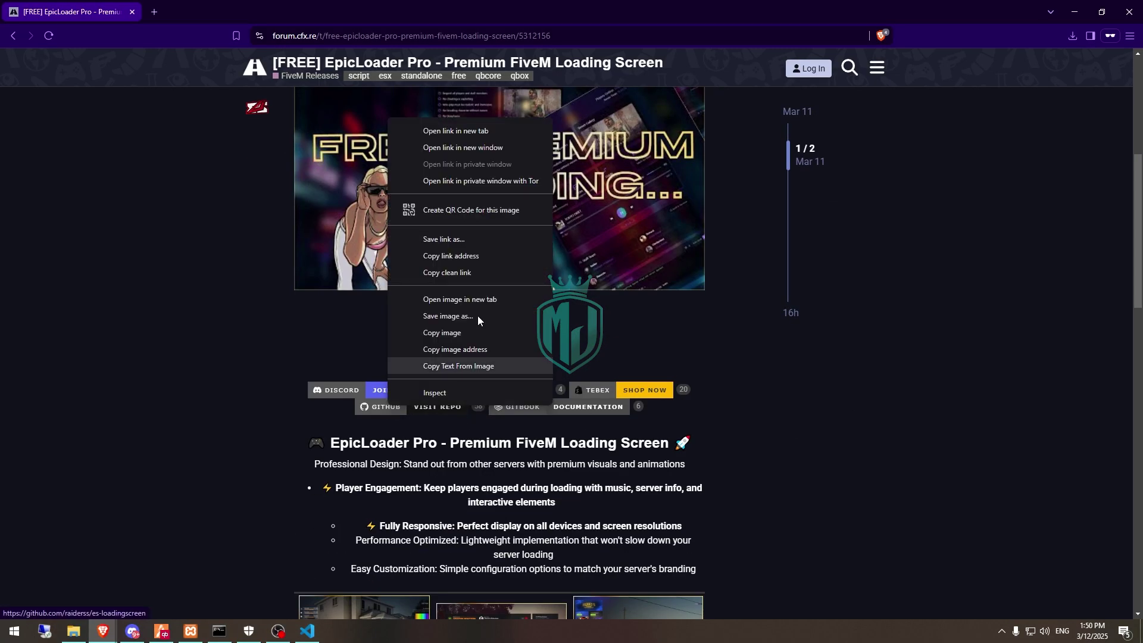
click(472, 133)
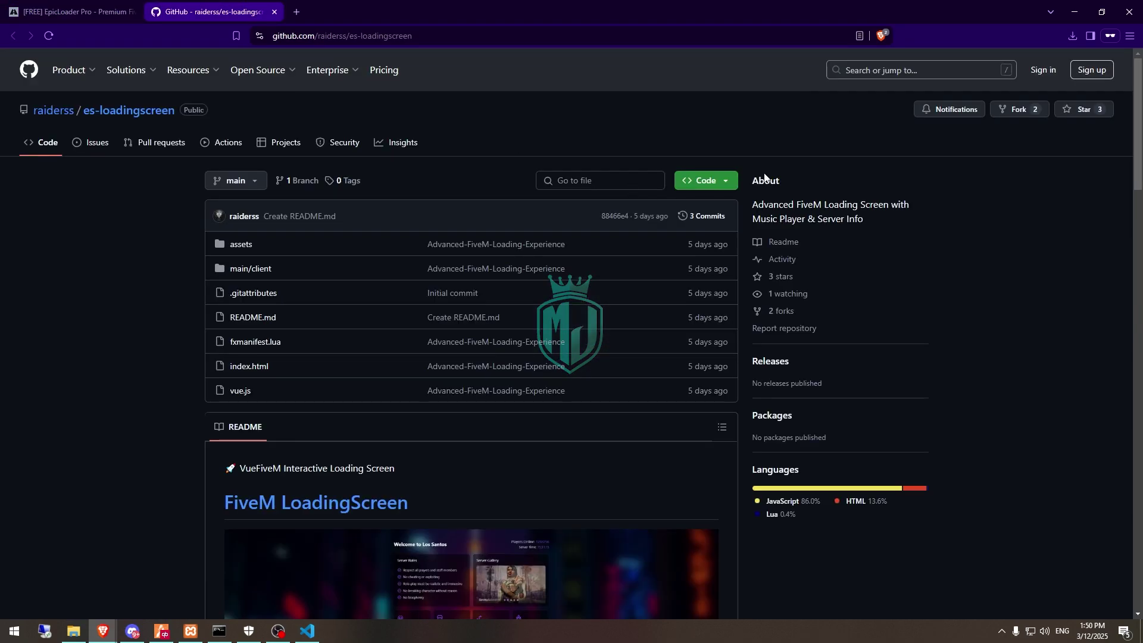
- Download the repository ZIP, open it in WinRAR, and bring up the resources folder
click(549, 332)
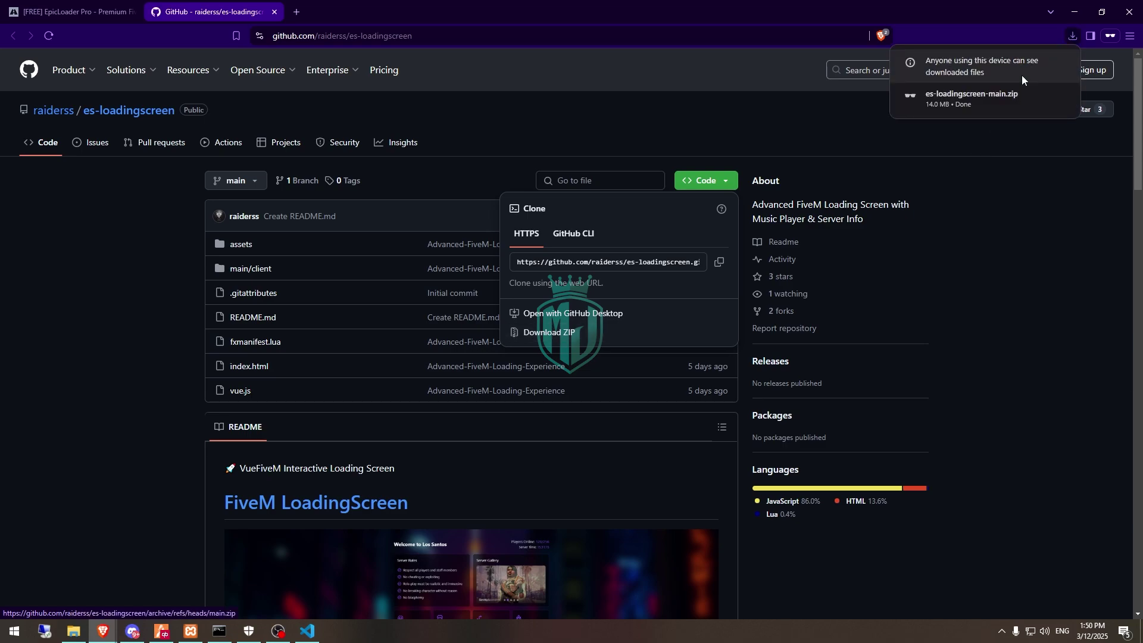
click(955, 94)
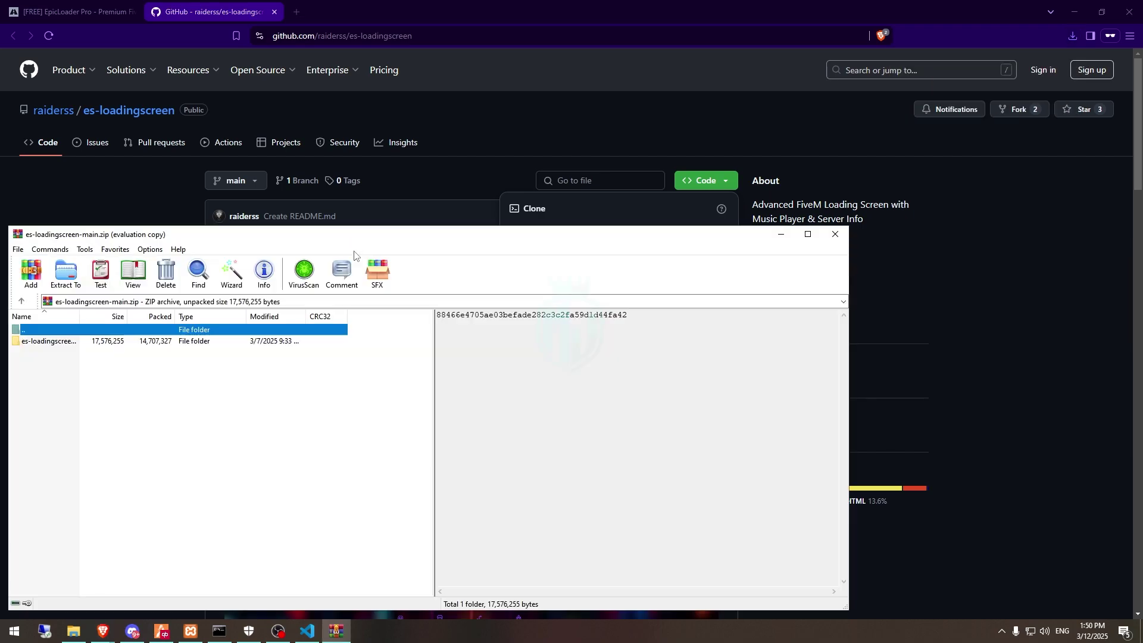
click(50, 341)
click(76, 631)
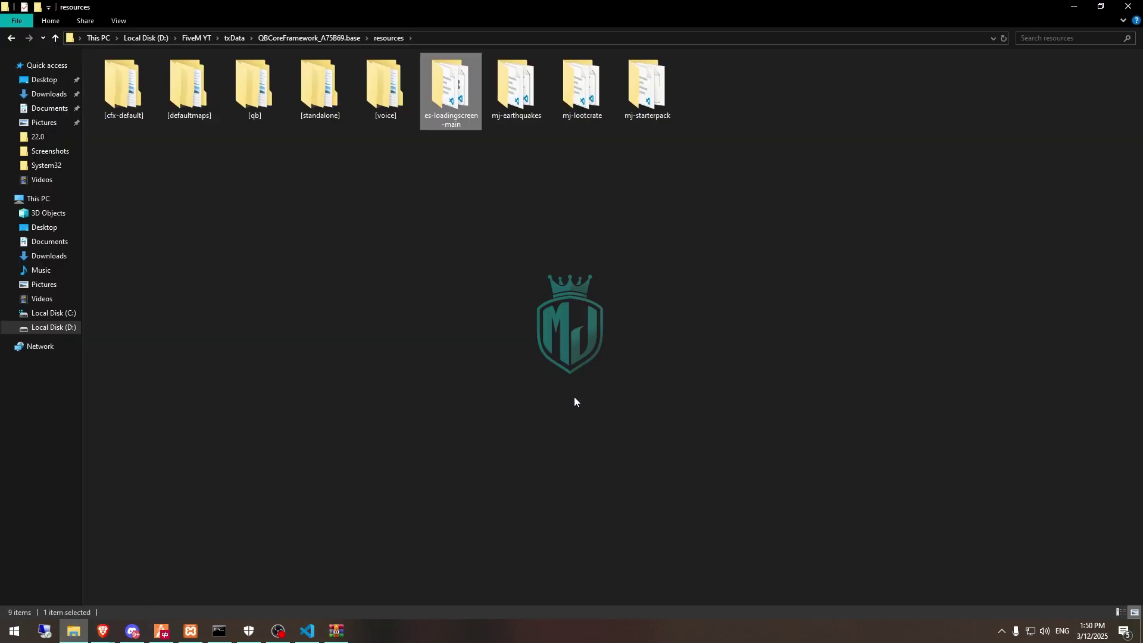
- Rename the folder to es-loadingscreen, open it, and open index.html in Visual Studio Code
key(F2)
key(BackSpace)
key(BackSpace)
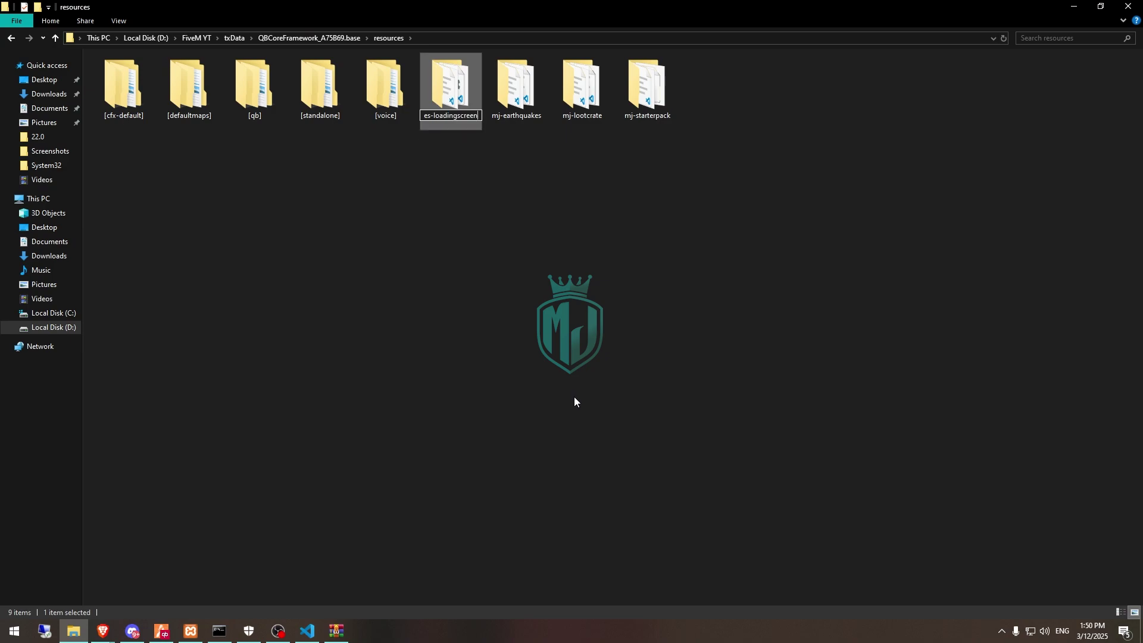
key(Return)
key(Return)
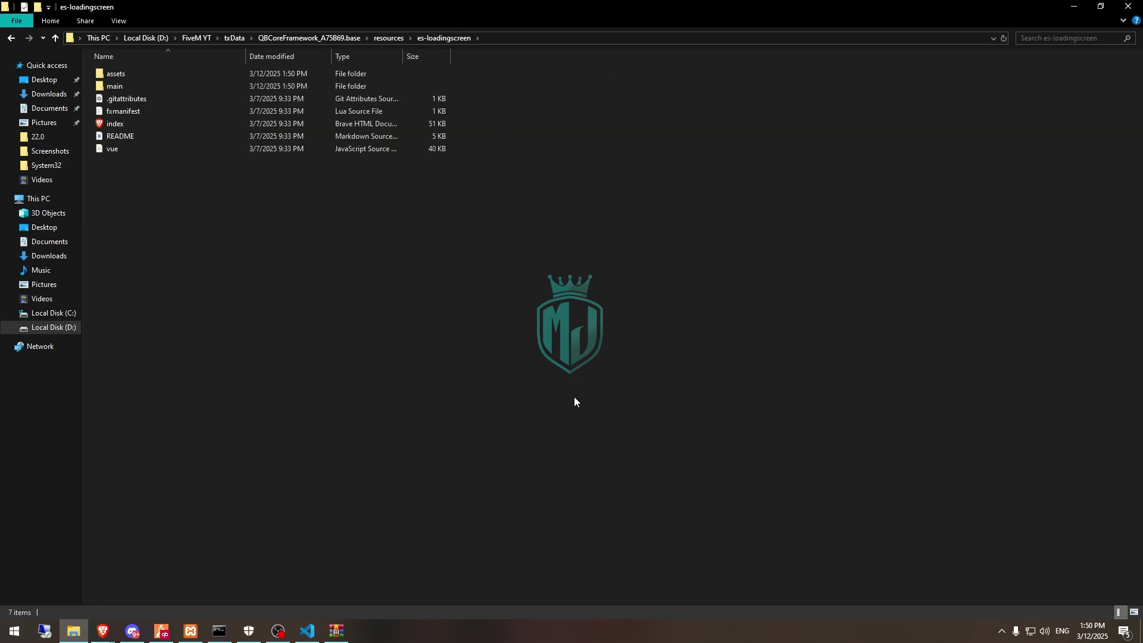
right_click(148, 120)
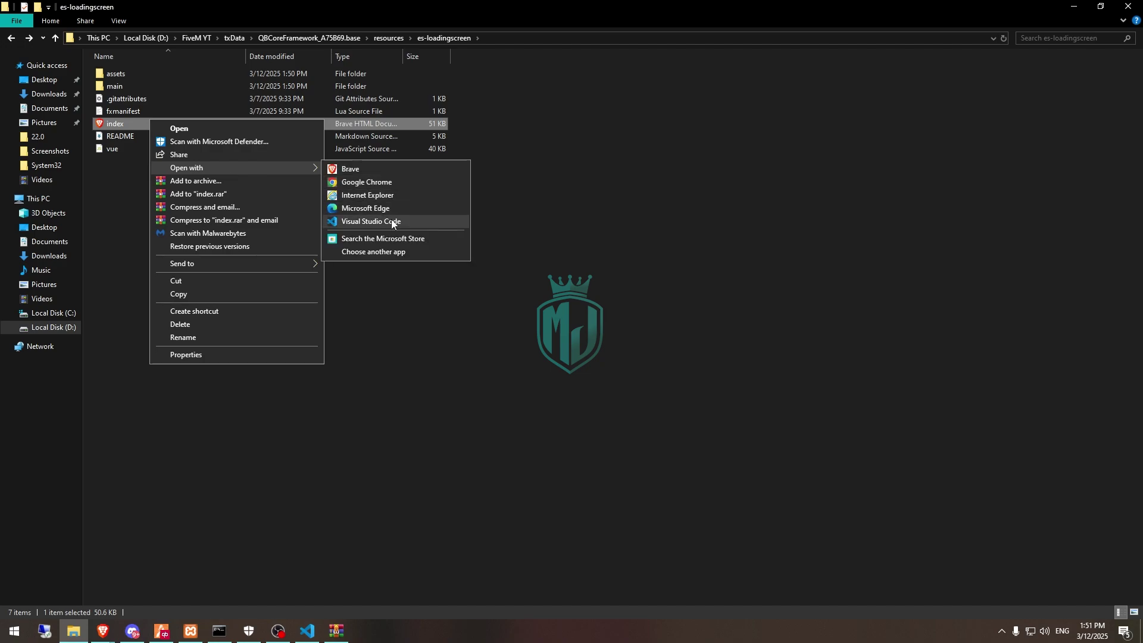
mouse_move(187, 168)
click(391, 219)
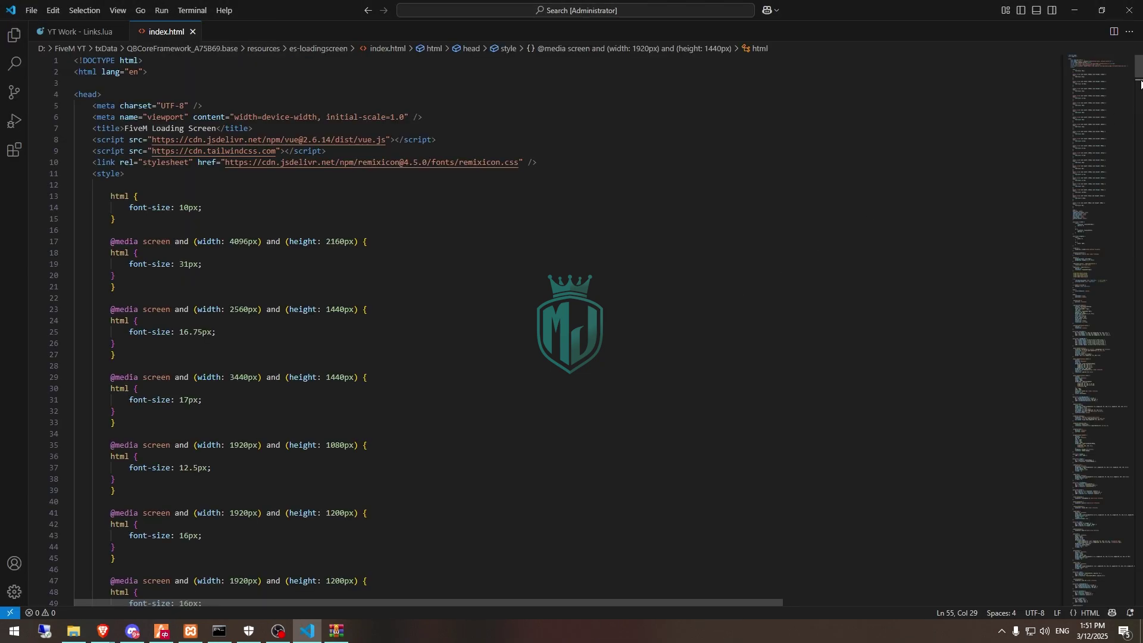
drag(1139, 67, 1135, 556)
scroll(654, 208, down, 5)
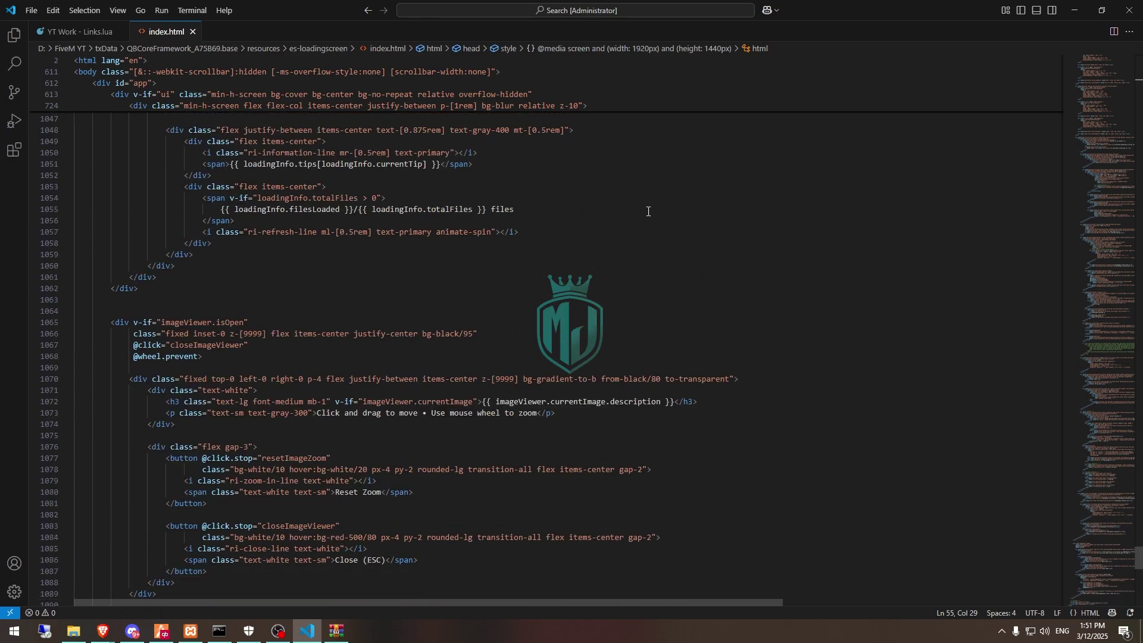
scroll(645, 212, down, 5)
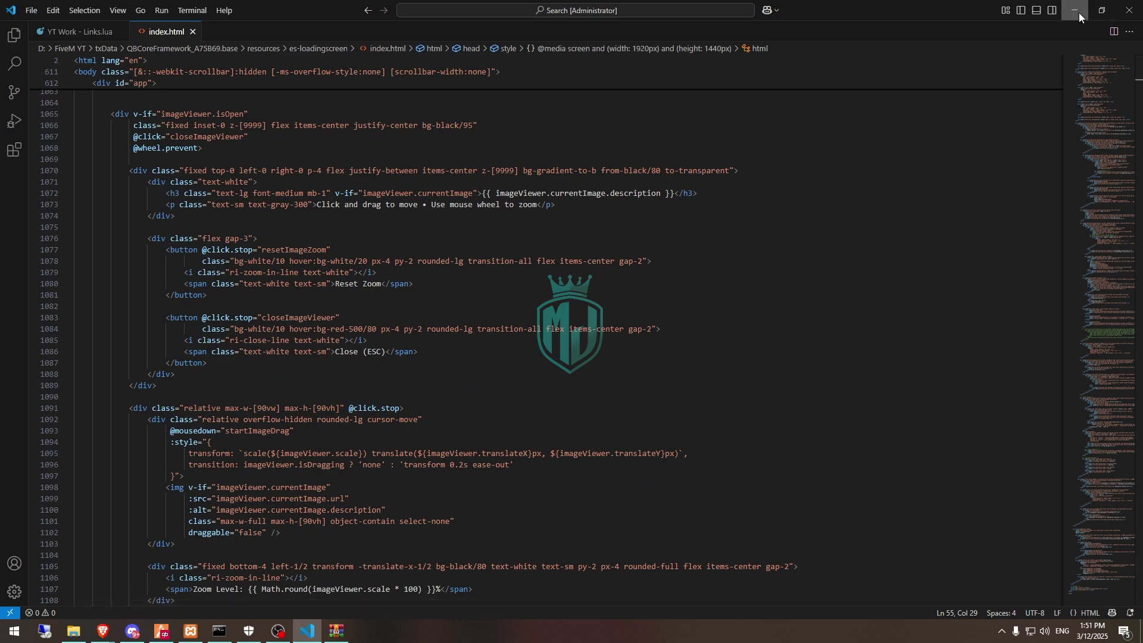
- Minimize Visual Studio Code after reading through the index.html markup
click(1077, 11)
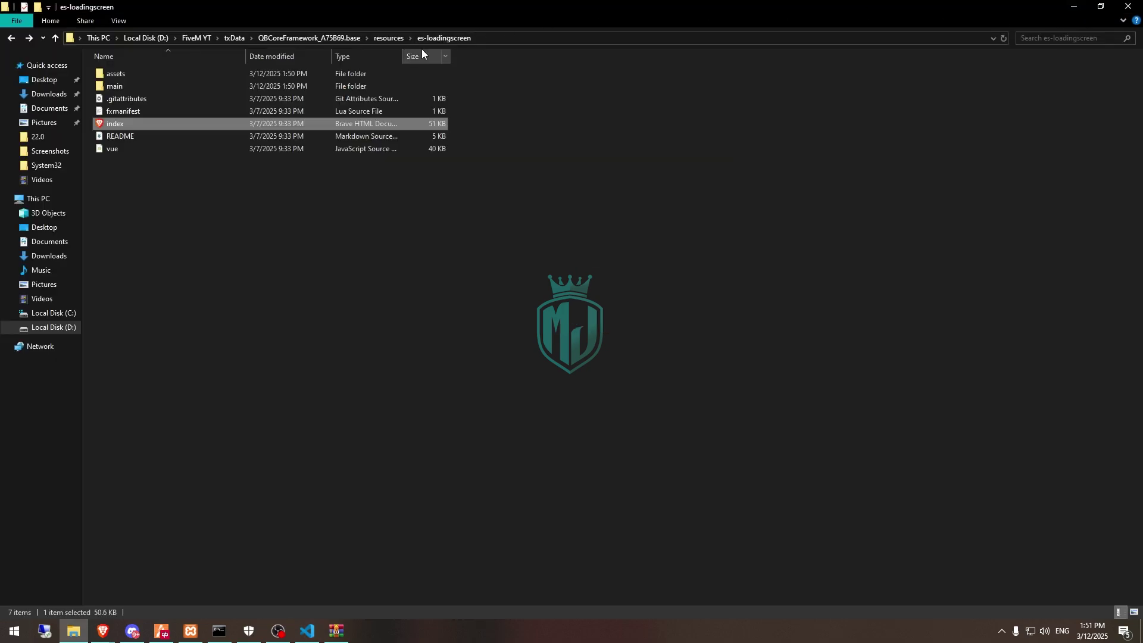
- View the background, players and players-2 images in assets/img/component, then return to es-loadingscreen
double_click(140, 73)
double_click(170, 98)
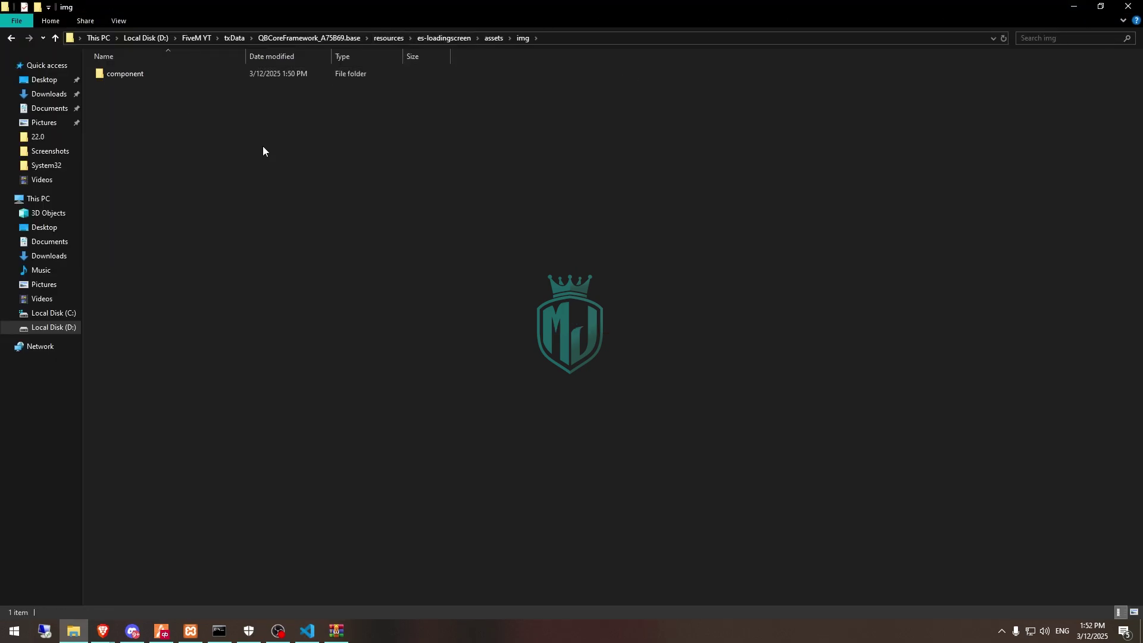
double_click(157, 77)
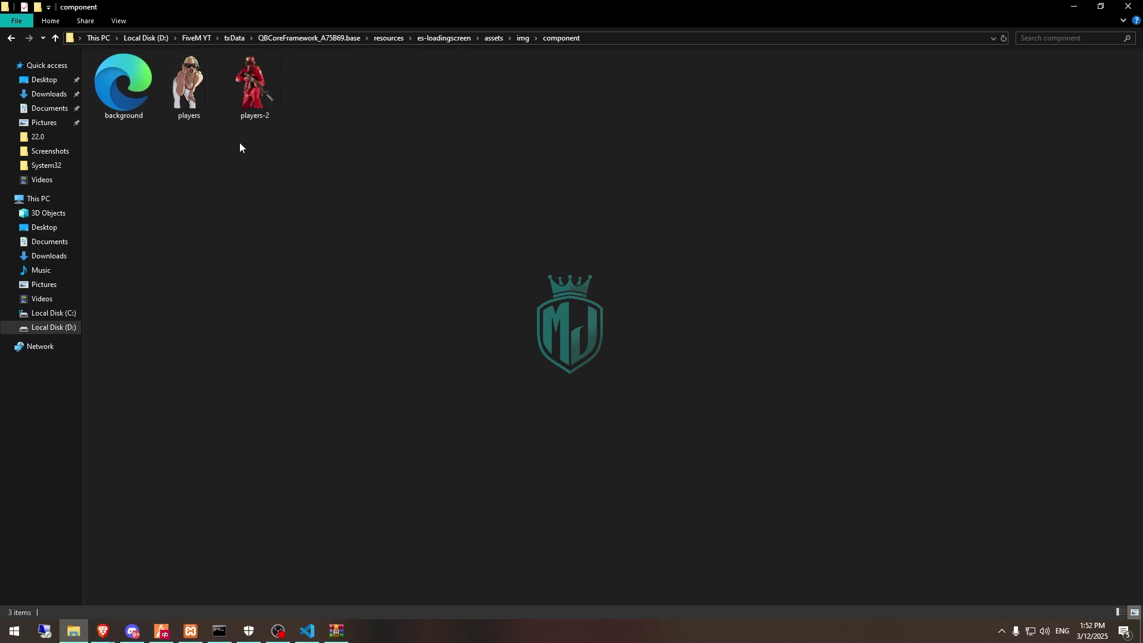
click(523, 39)
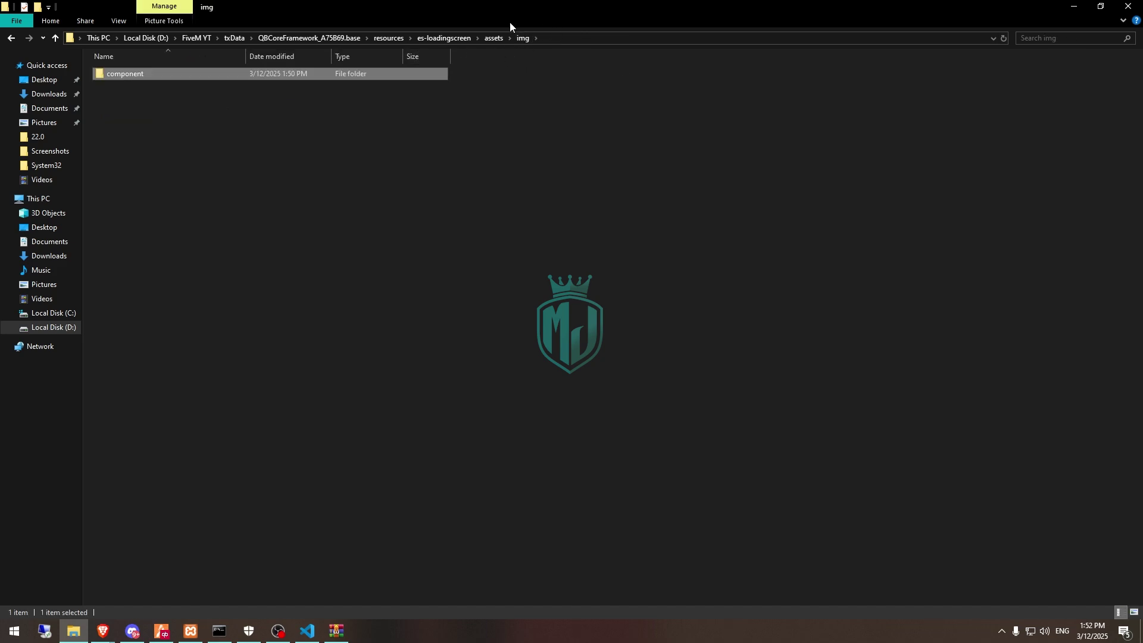
click(493, 37)
key(alt+Up)
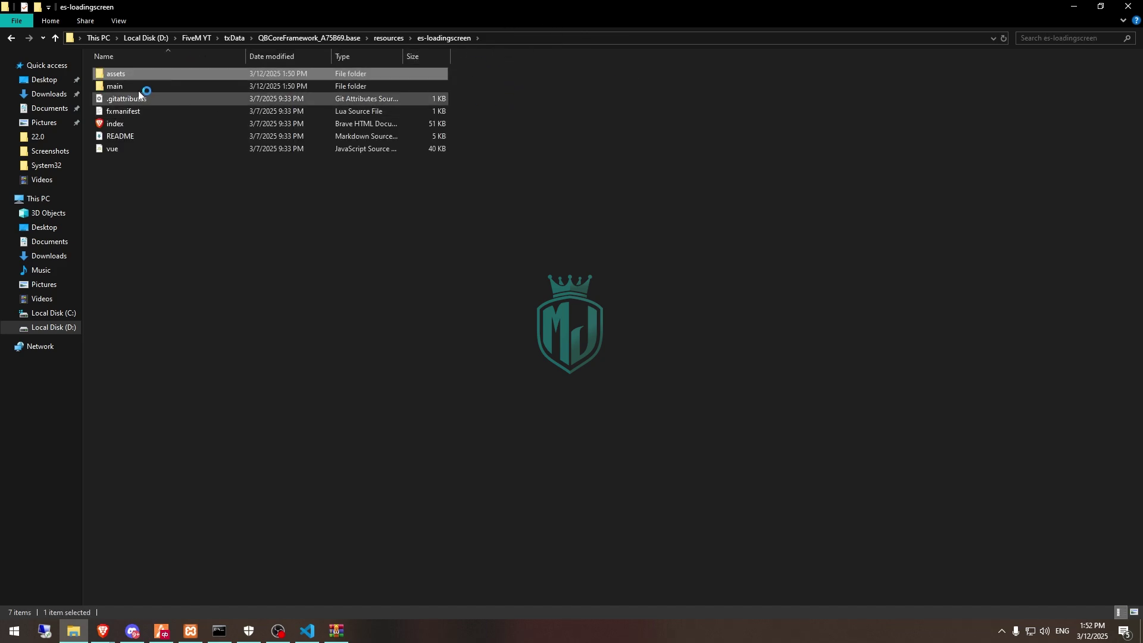
- Open vue.js and replace staff member 'Raider' with 'MJ DEVELOPMENT'
click(236, 150)
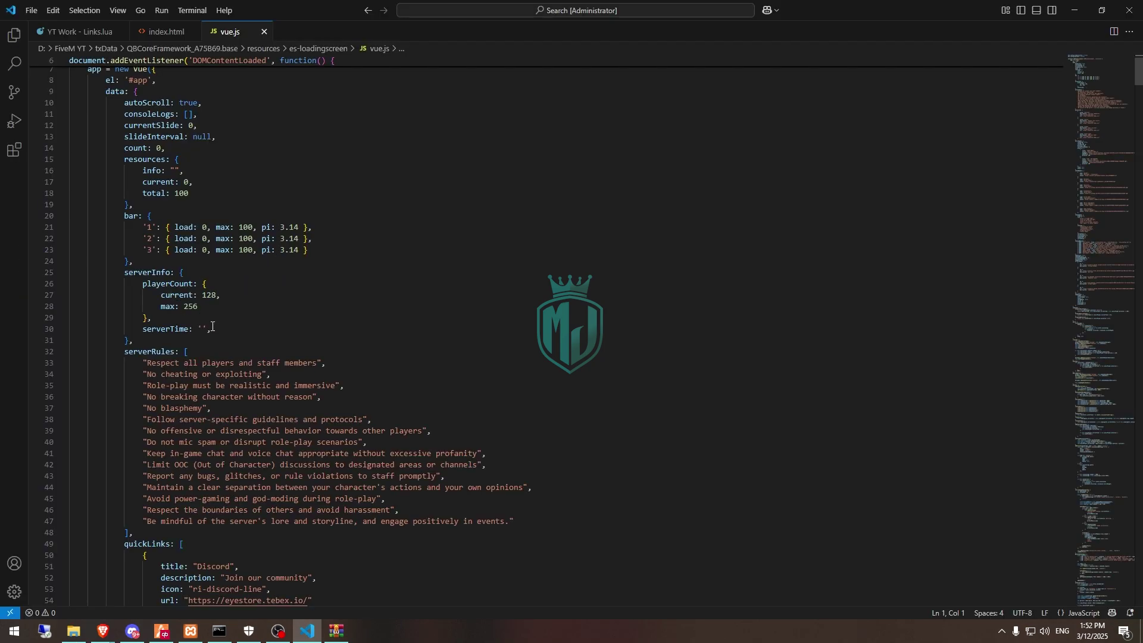
scroll(169, 317, up, 2)
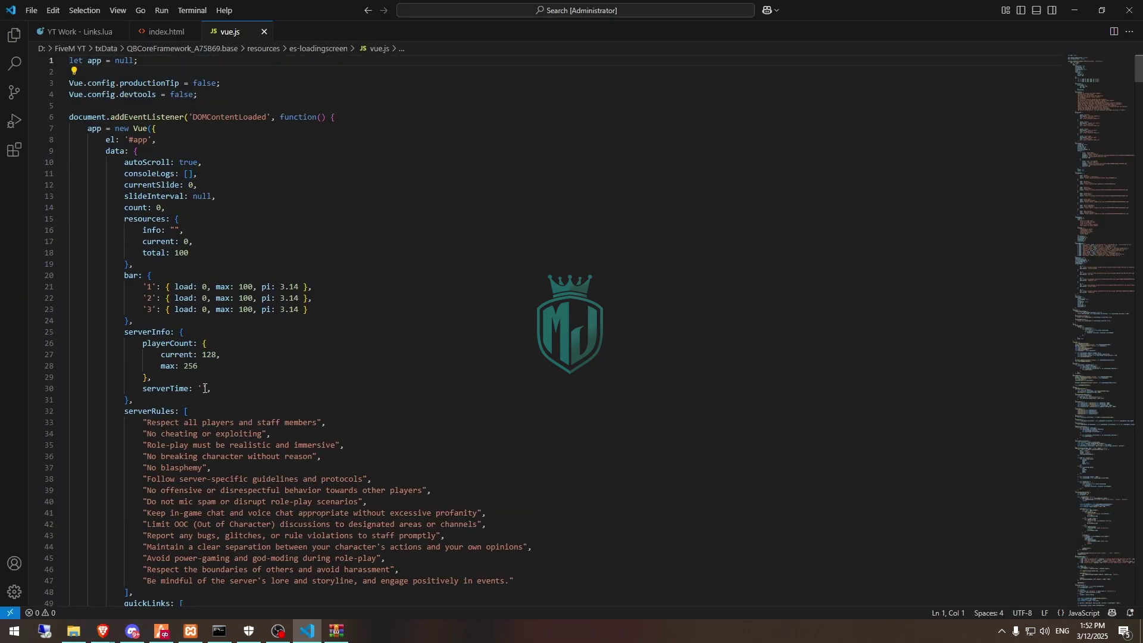
scroll(204, 387, down, 2)
scroll(141, 300, down, 4)
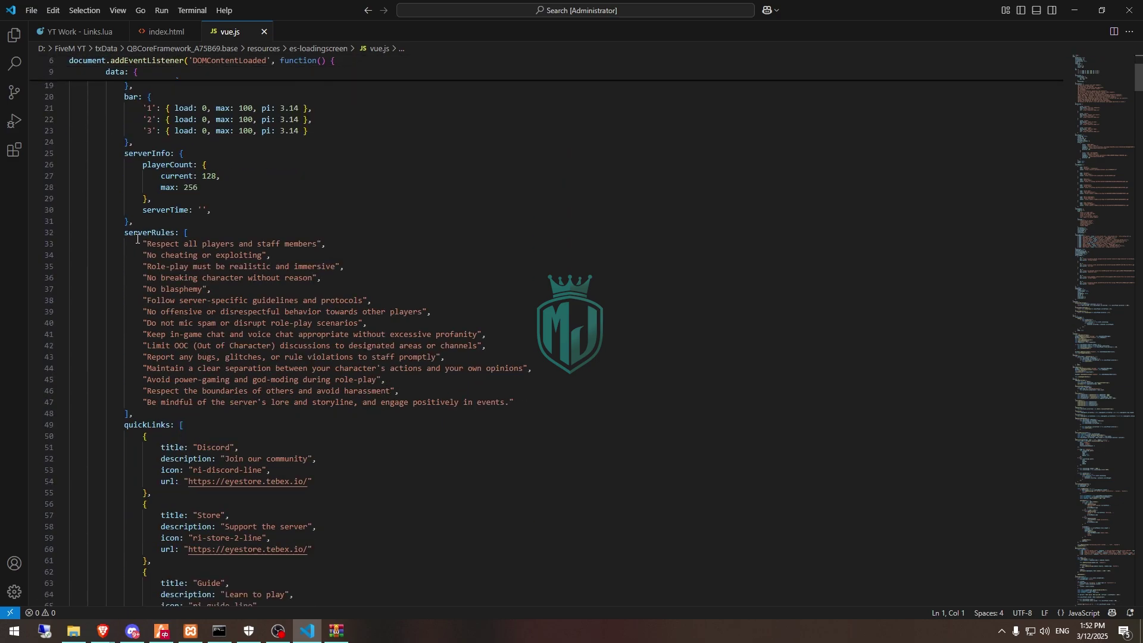
scroll(313, 358, down, 5)
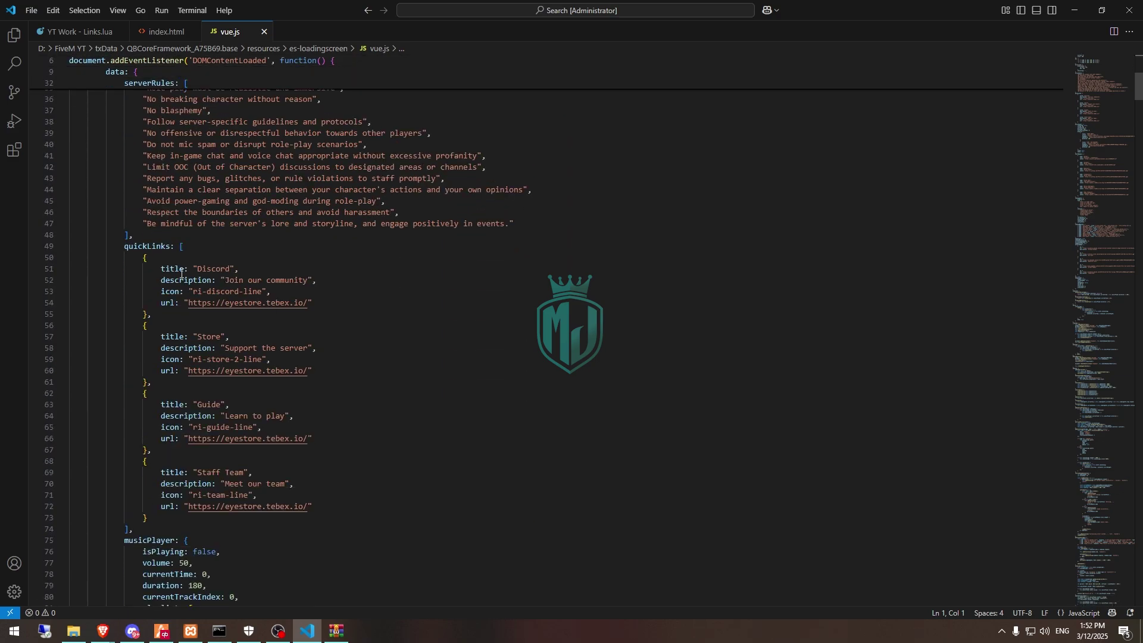
scroll(277, 304, down, 3)
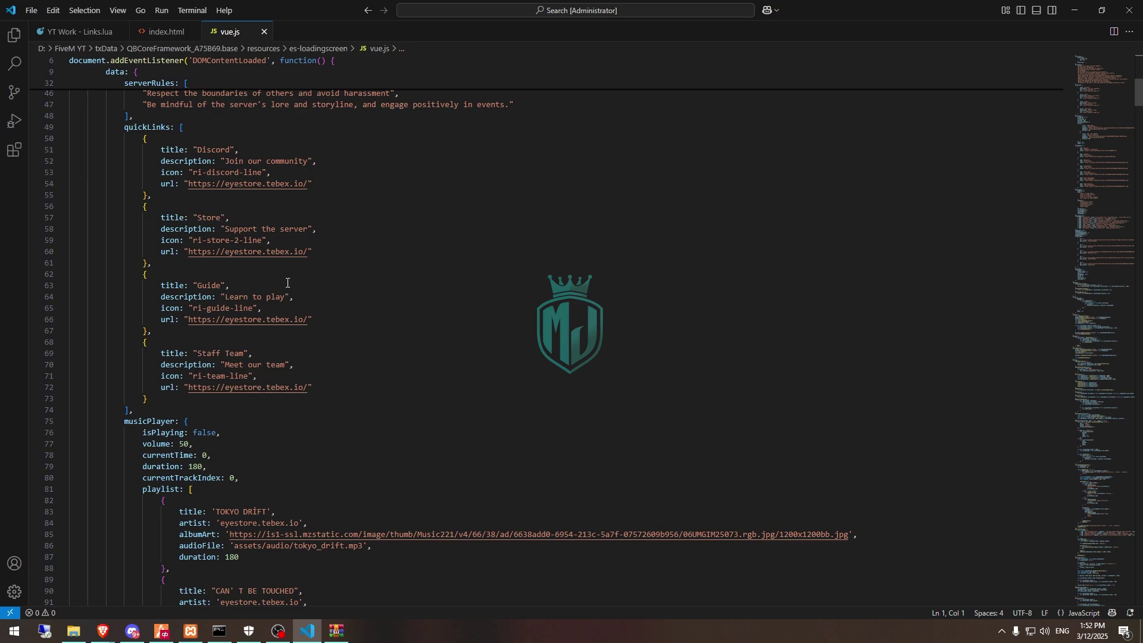
scroll(286, 283, down, 1)
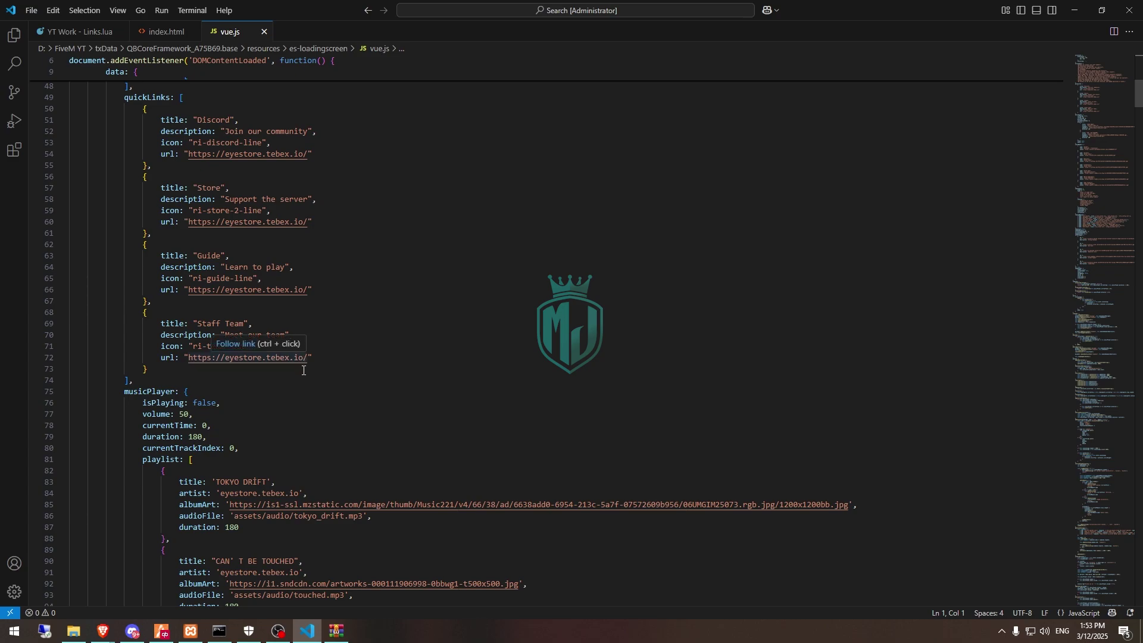
scroll(297, 353, down, 5)
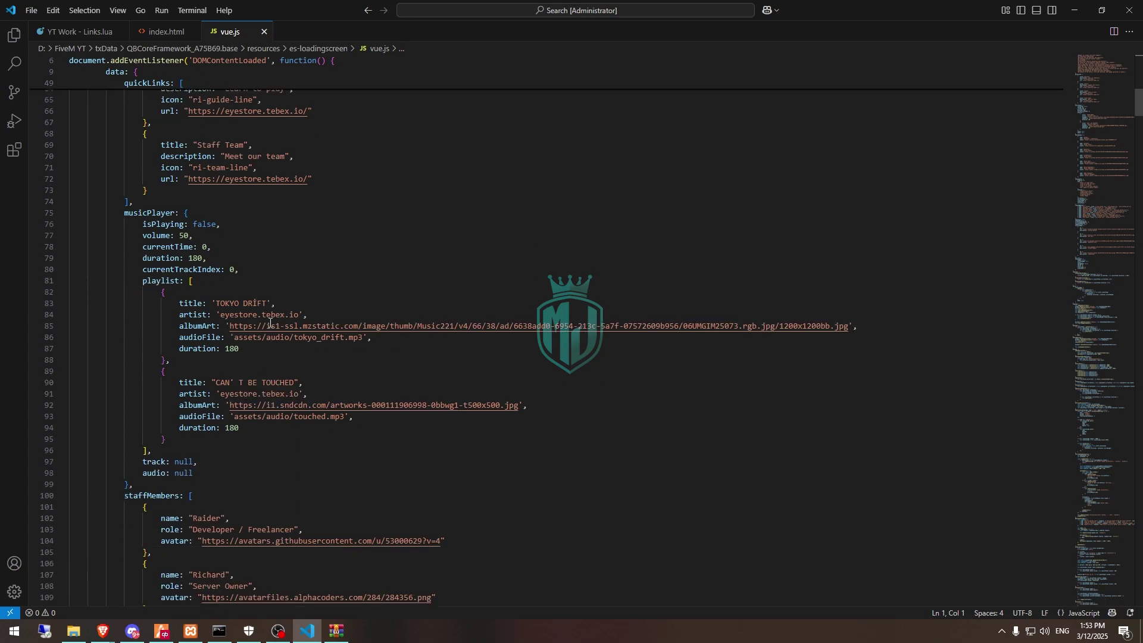
scroll(284, 366, down, 5)
scroll(284, 367, down, 5)
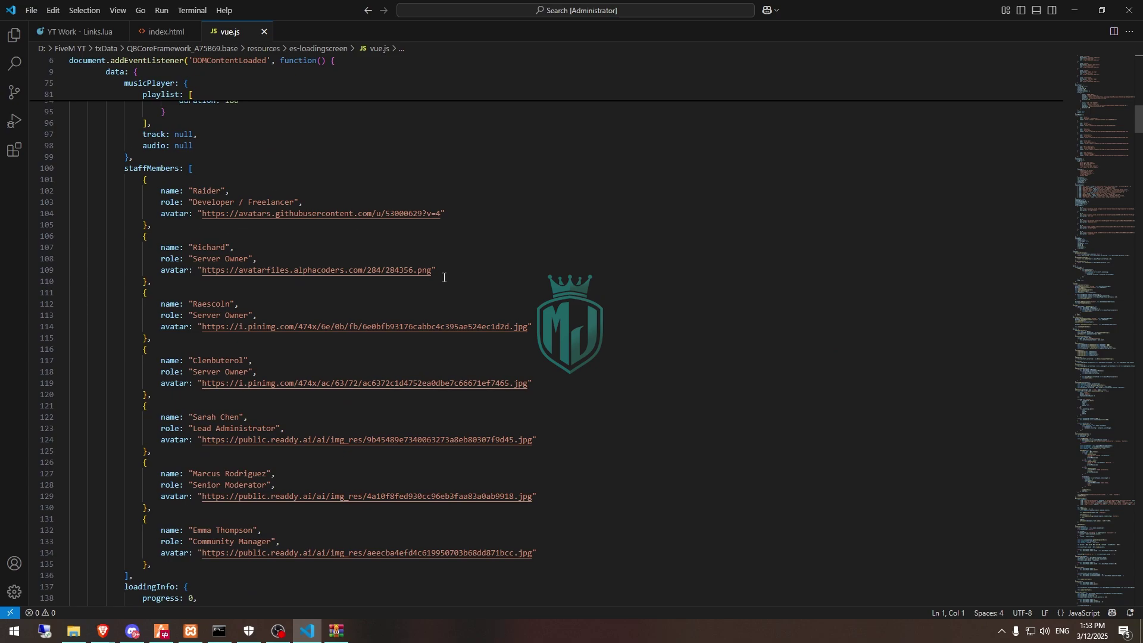
scroll(443, 277, down, 5)
scroll(286, 353, up, 5)
double_click(207, 190)
text(MJ DEVELOPMENT)
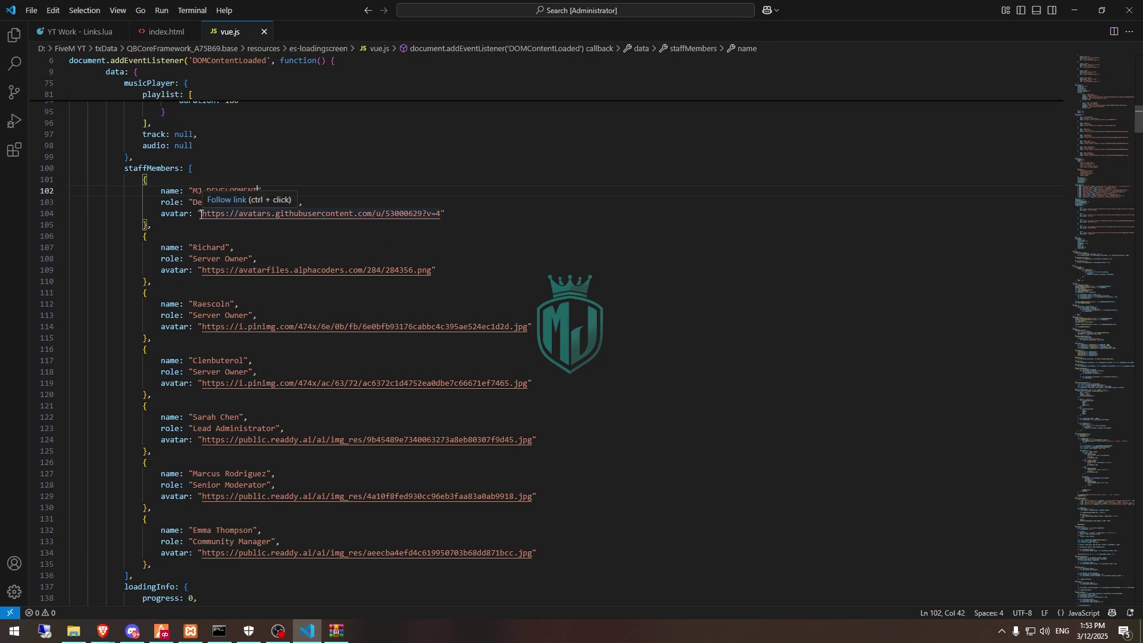
drag(205, 214, 154, 224)
click(470, 237)
scroll(456, 258, down, 8)
scroll(447, 273, down, 3)
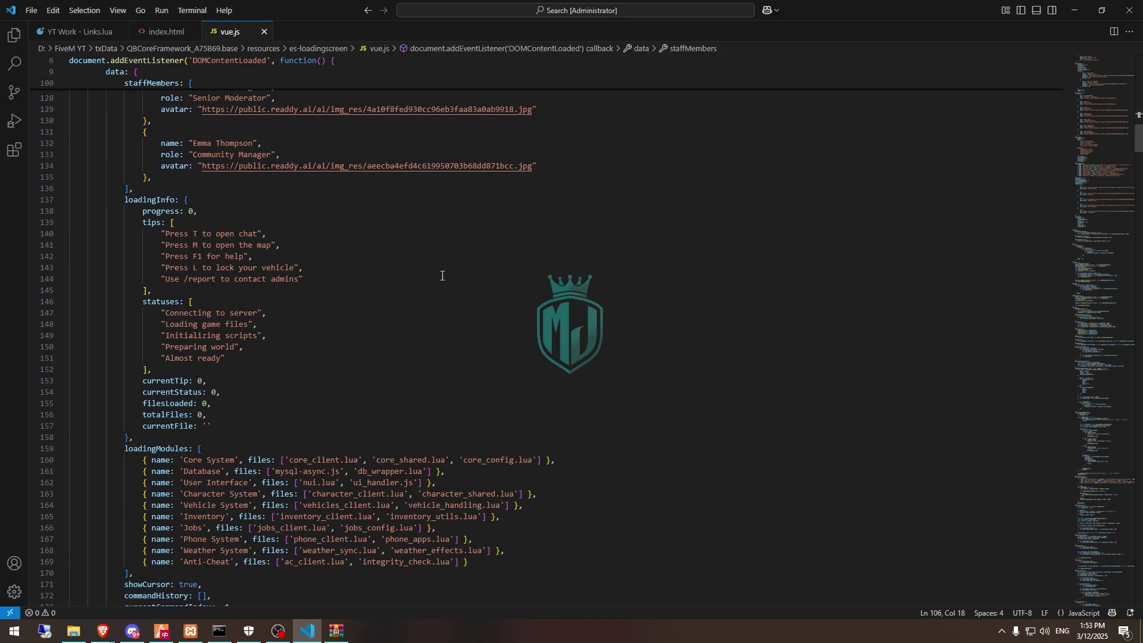
scroll(441, 275, down, 6)
scroll(433, 304, down, 2)
scroll(424, 342, down, 3)
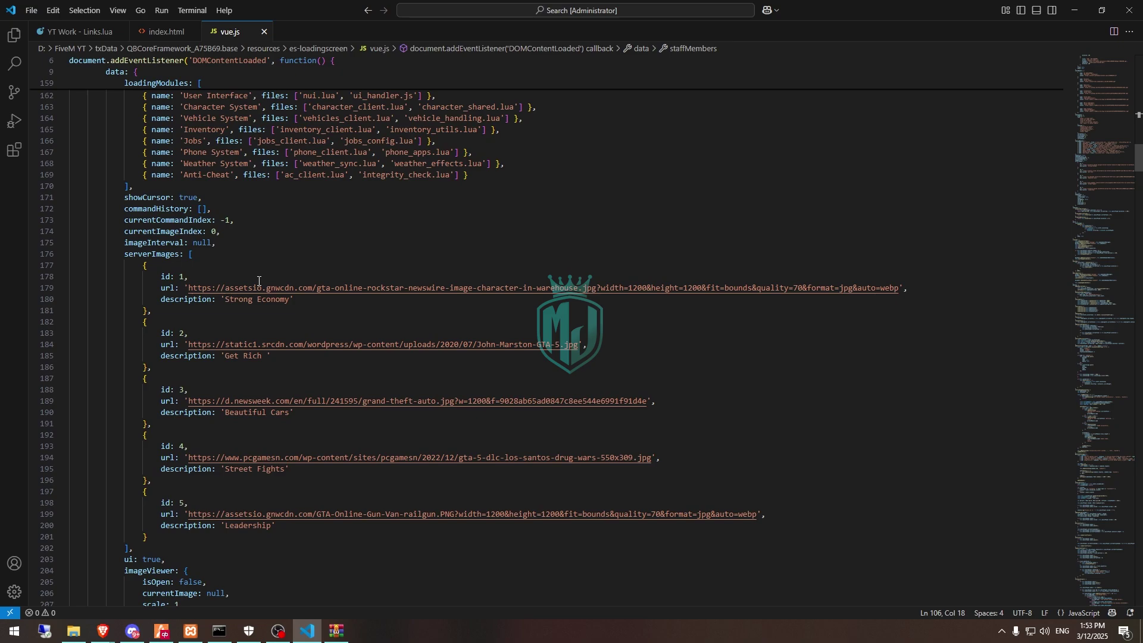
scroll(194, 182, down, 5)
scroll(284, 385, down, 5)
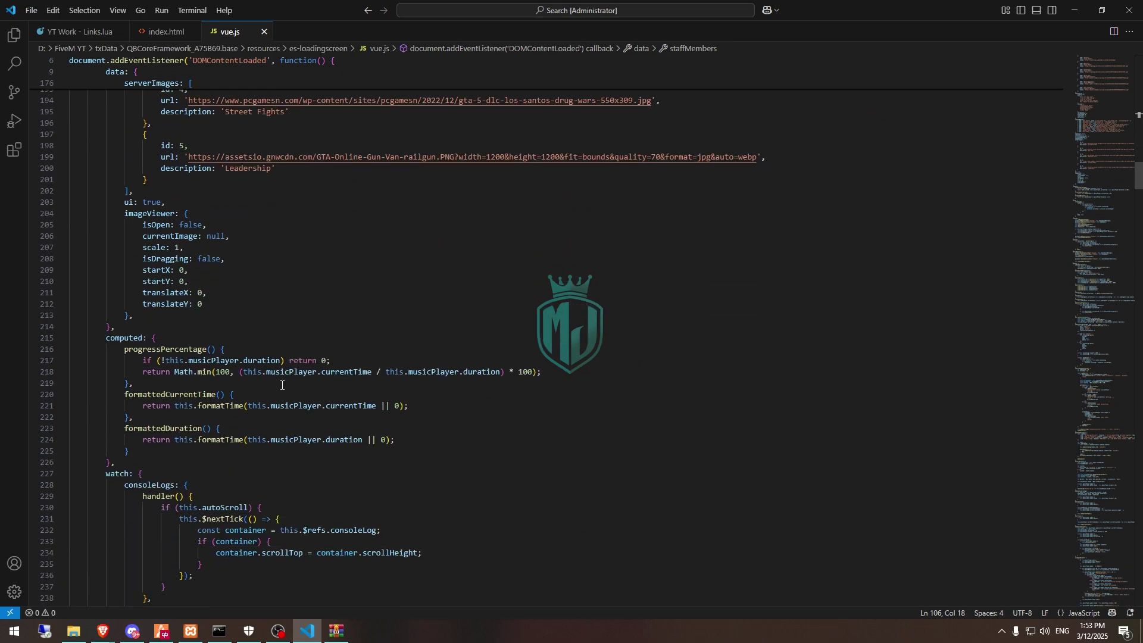
scroll(301, 293, down, 2)
scroll(334, 250, down, 7)
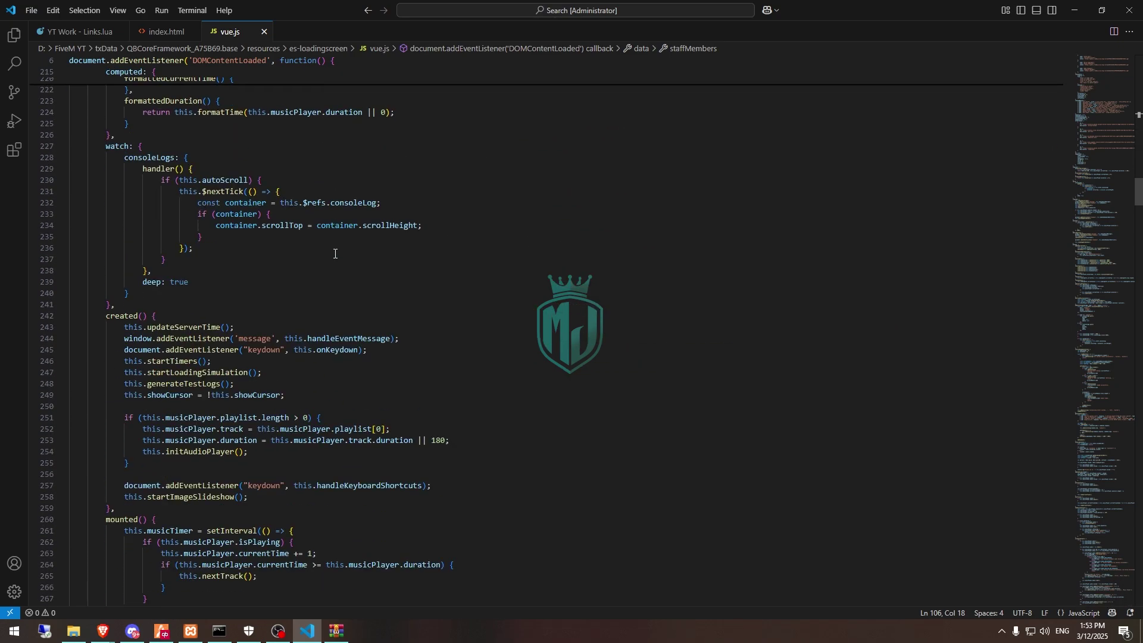
scroll(358, 268, down, 4)
- Minimize Visual Studio Code and navigate from resources toward the server.cfg file
click(1076, 8)
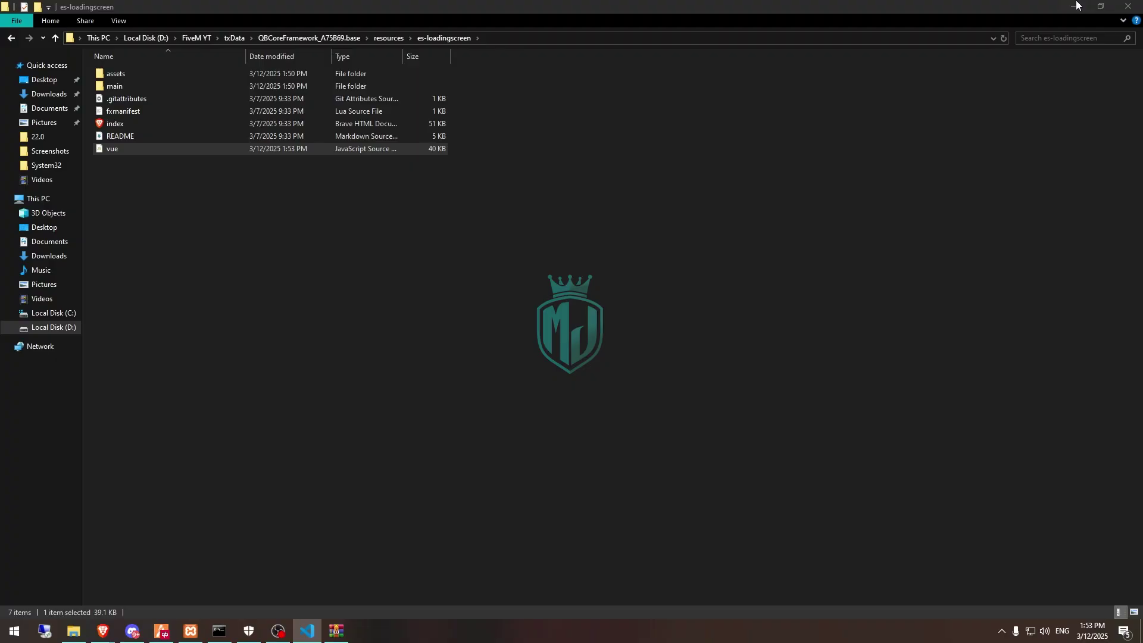
click(389, 38)
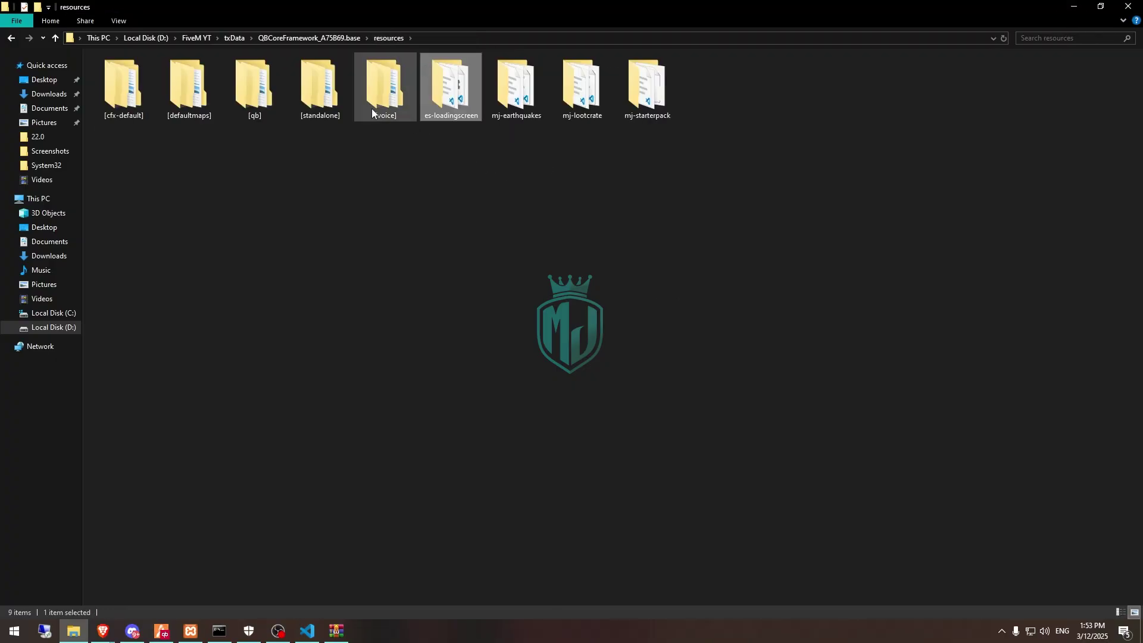
key(F2)
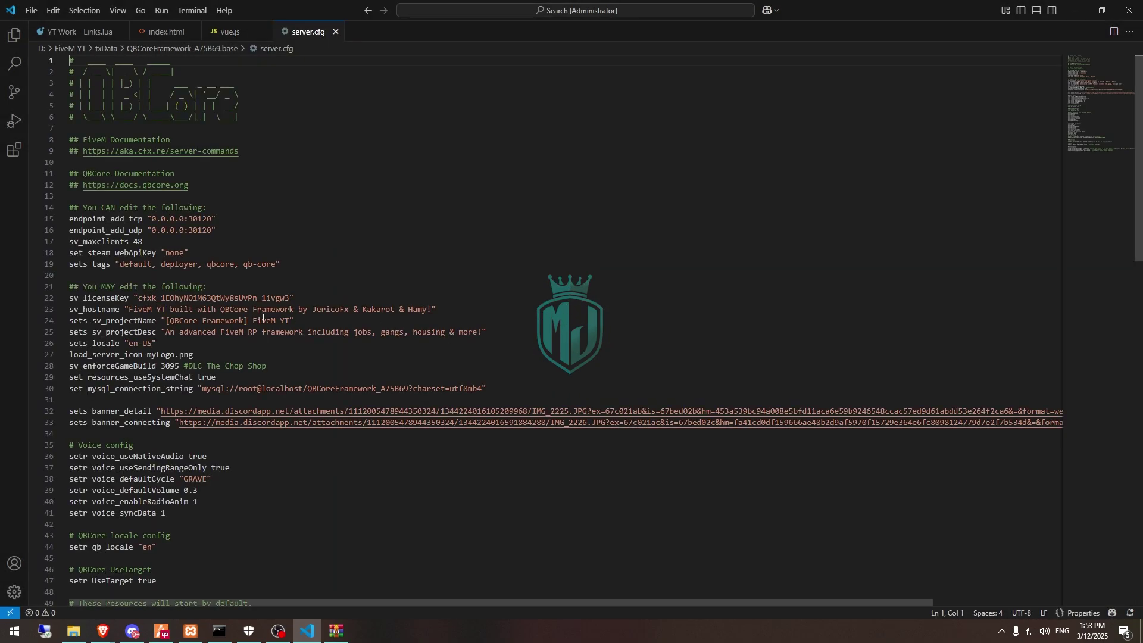
scroll(250, 326, down, 10)
scroll(186, 285, down, 5)
- Add an 'ensure es-loadingscreen' line directly below 'ensure [qb]' in server.cfg
click(172, 219)
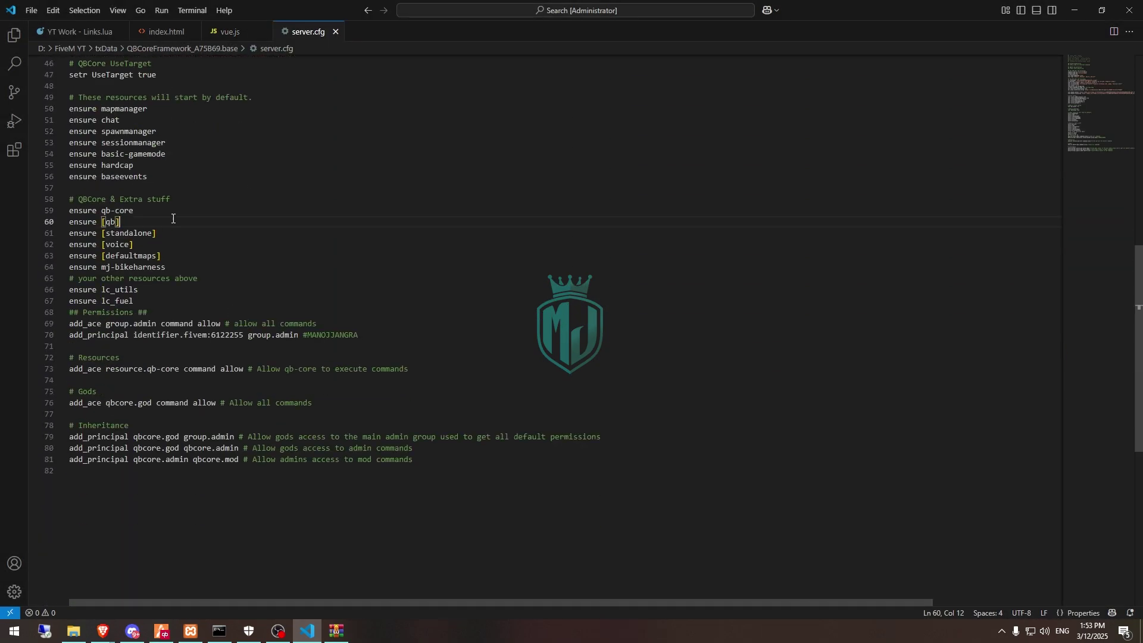
key(Return)
text(ENSURE)
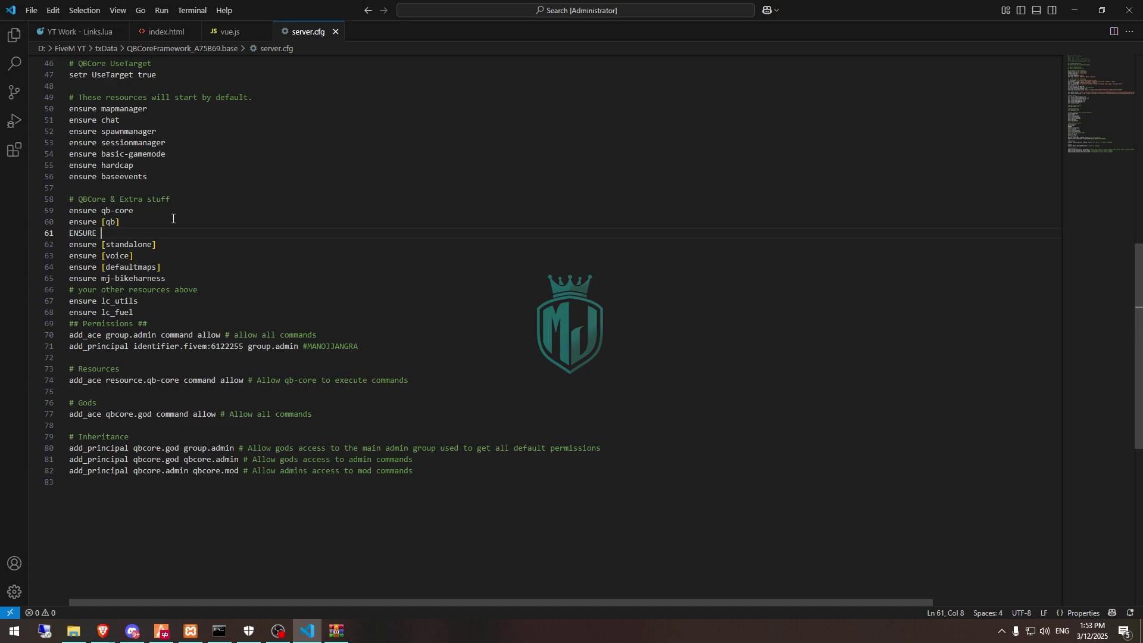
key(BackSpace)
key(BackSpace)
text(e)
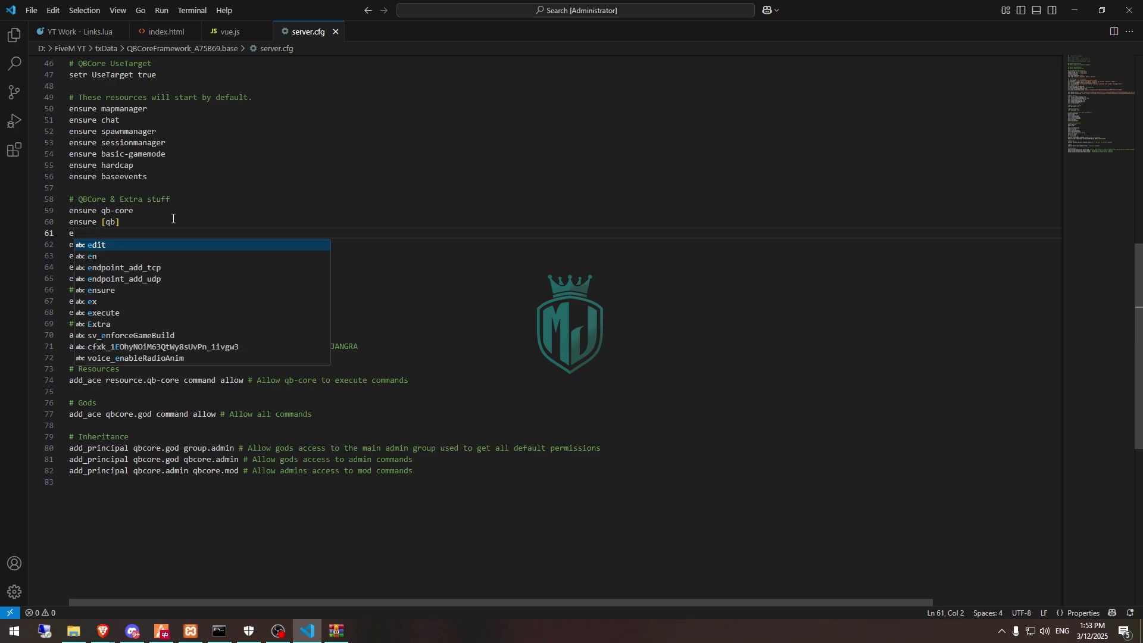
text(nsure es-loadingscreen)
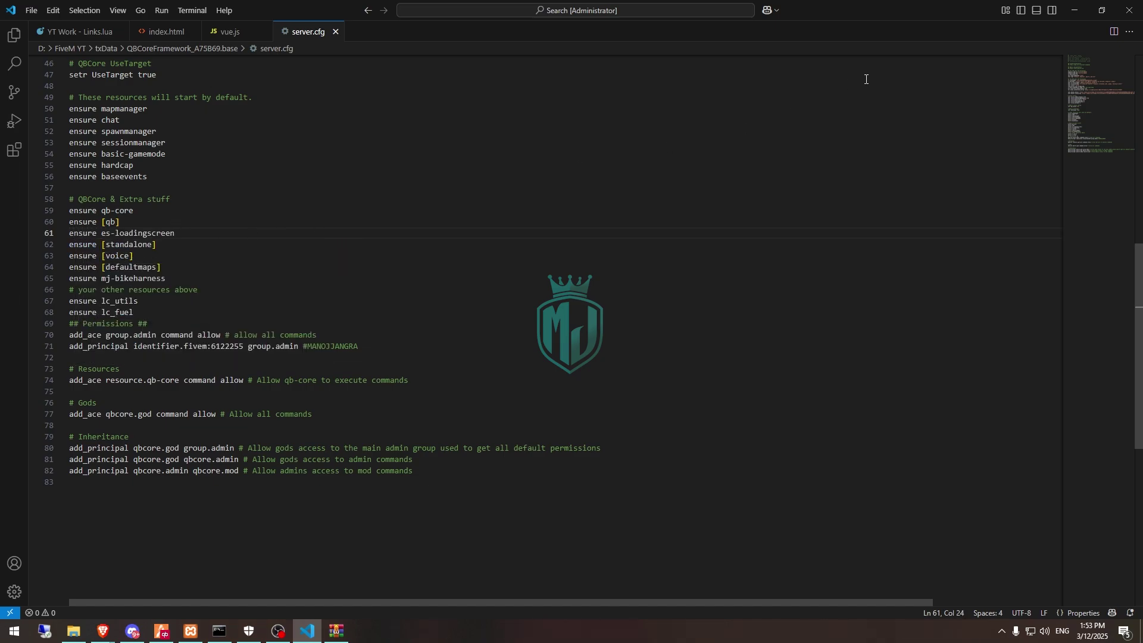
key(alt+Tab)
- Navigate into the [qb] folder under resources
double_click(308, 84)
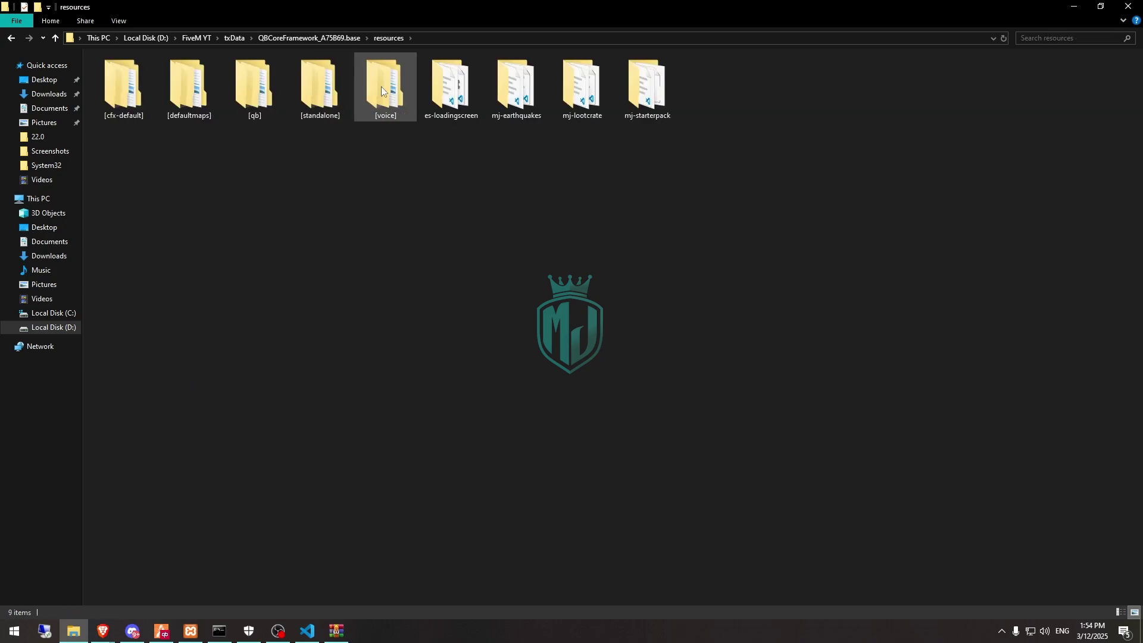
double_click(189, 85)
key(alt+Left)
key(Right)
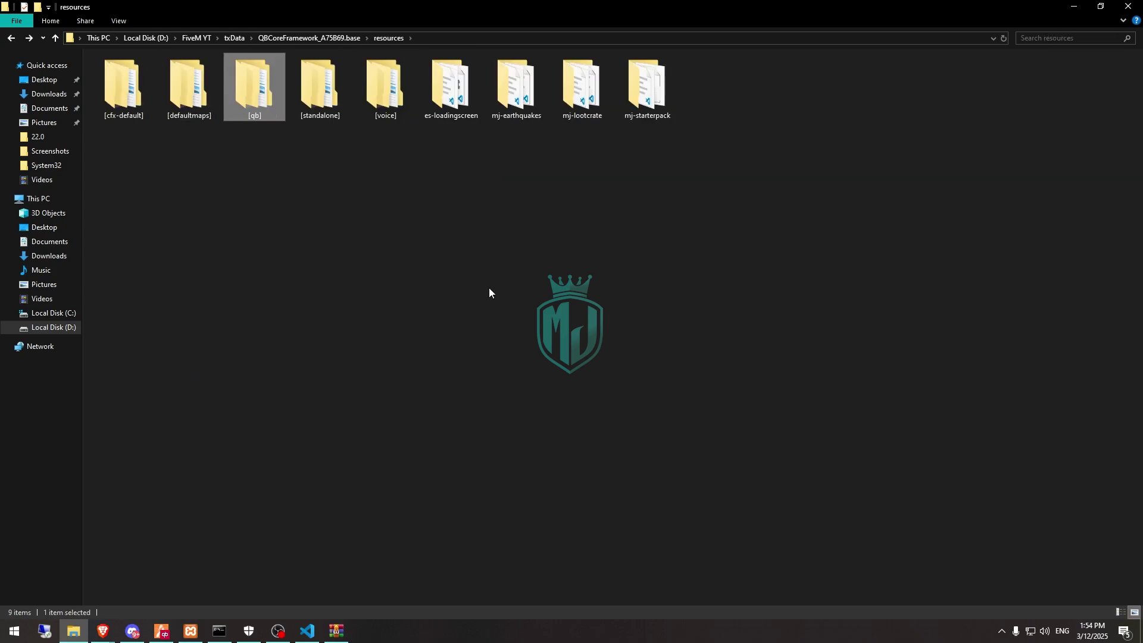
key(Return)
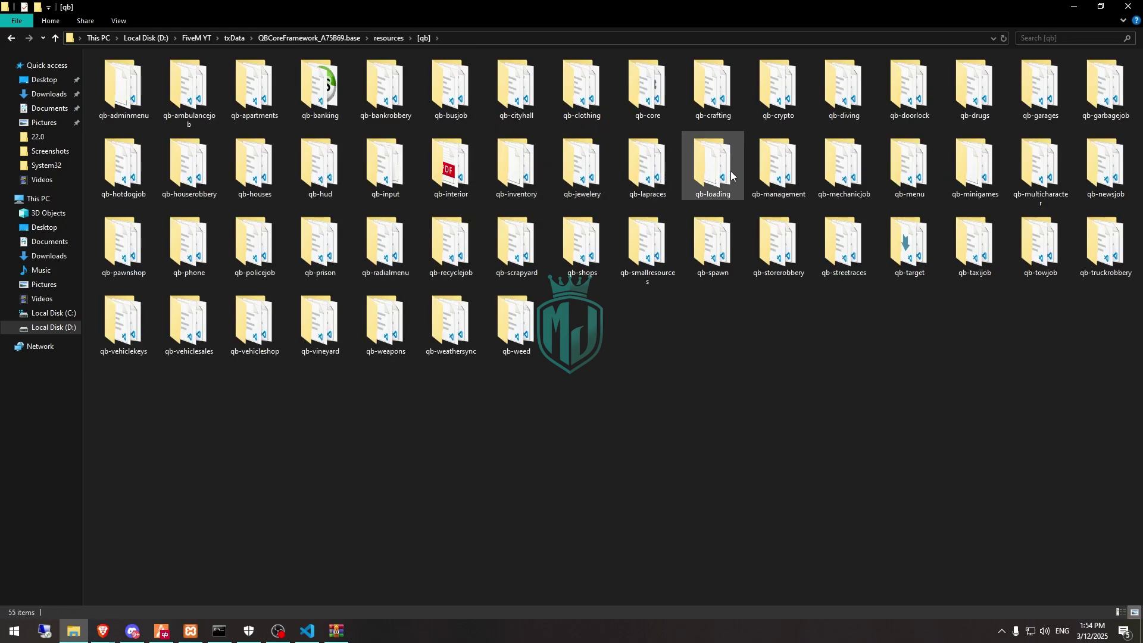
- Pack qb-loading into an archive with delete-after-archiving, then close the WinRAR dialogs
right_click(731, 175)
click(823, 343)
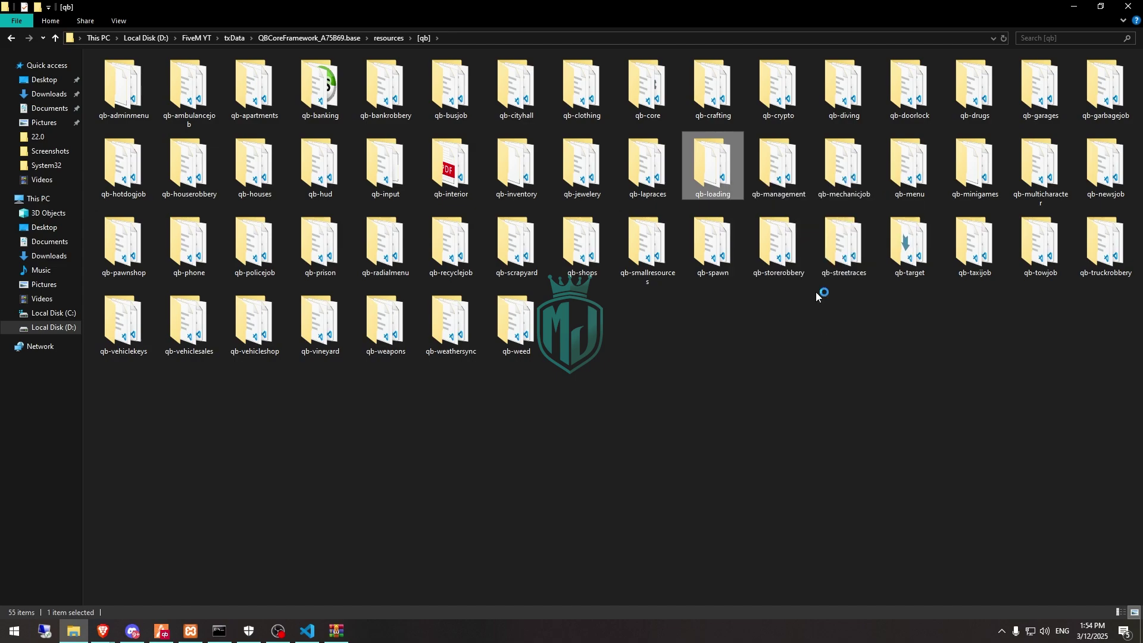
click(1074, 6)
click(492, 428)
click(834, 234)
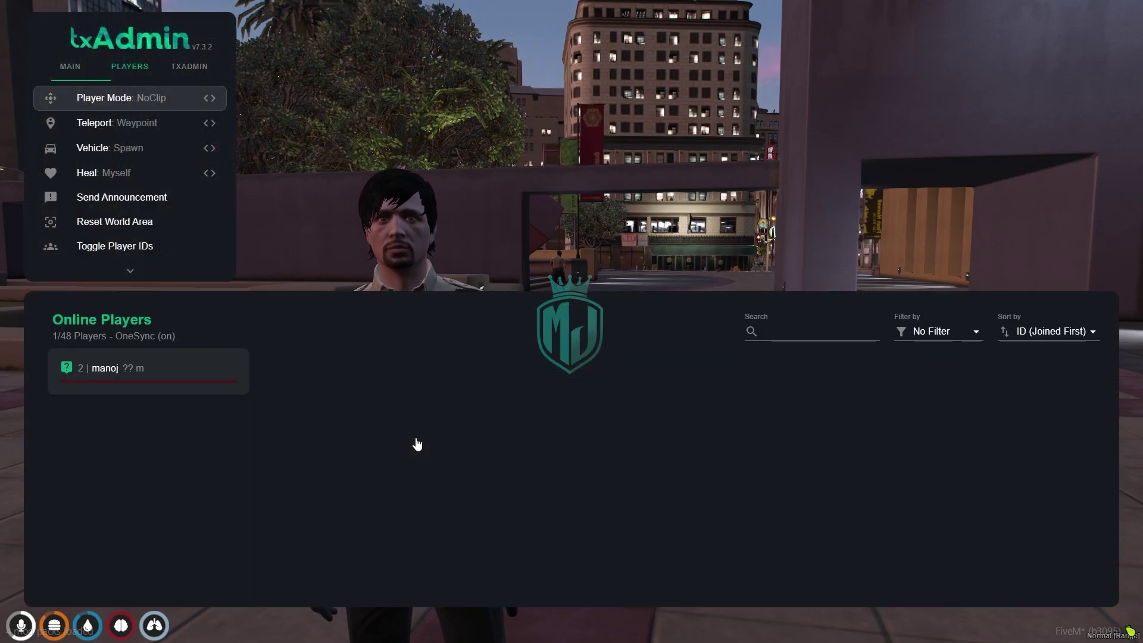
- Restart the server from the txAdmin menu and confirm the restart
click(92, 334)
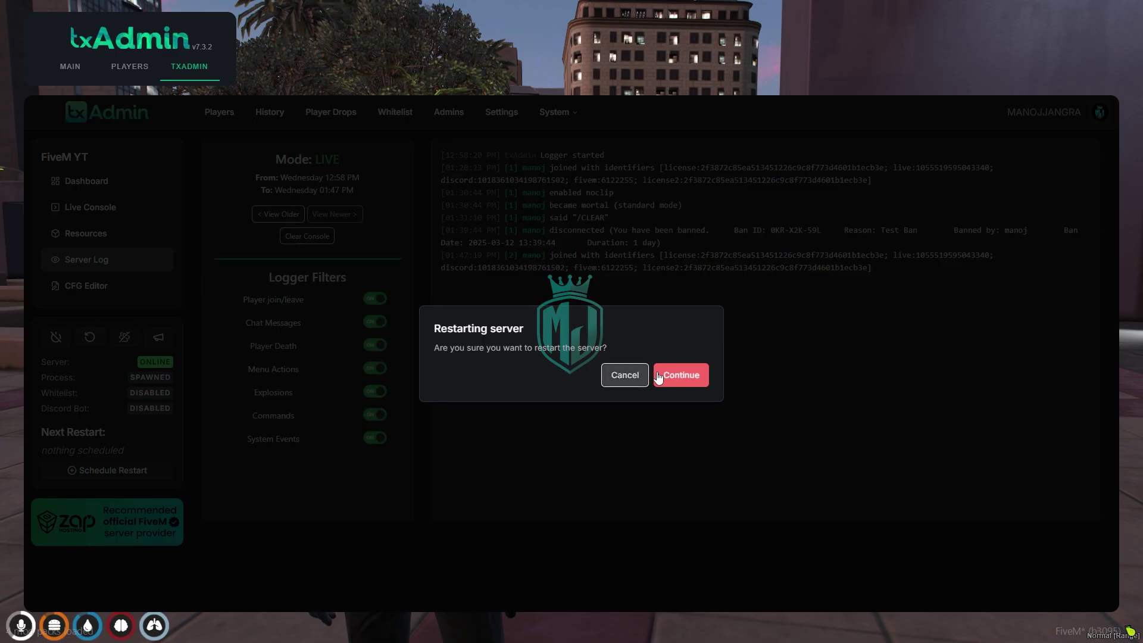
click(671, 376)
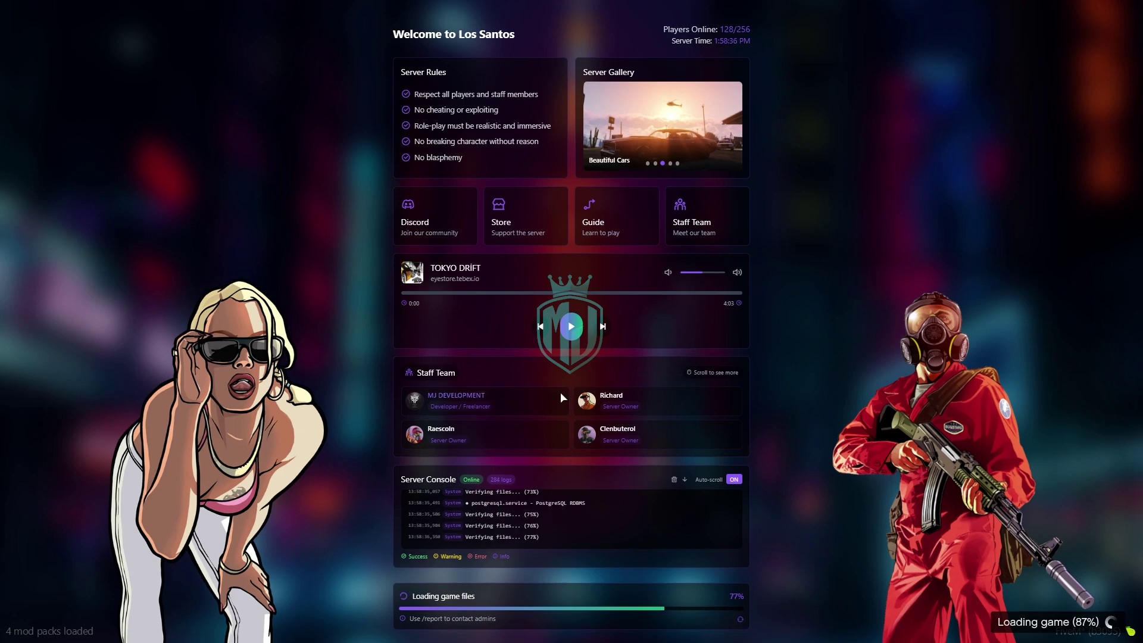
- Play the TOKYO DRIFT track and advance to the next gallery image
click(572, 328)
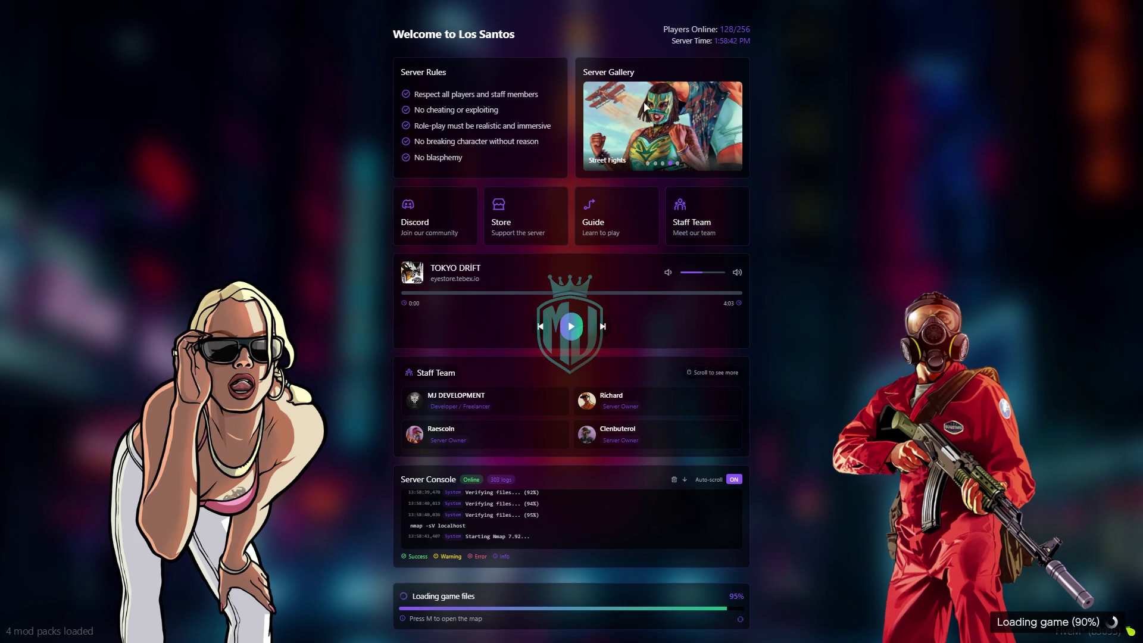
click(733, 130)
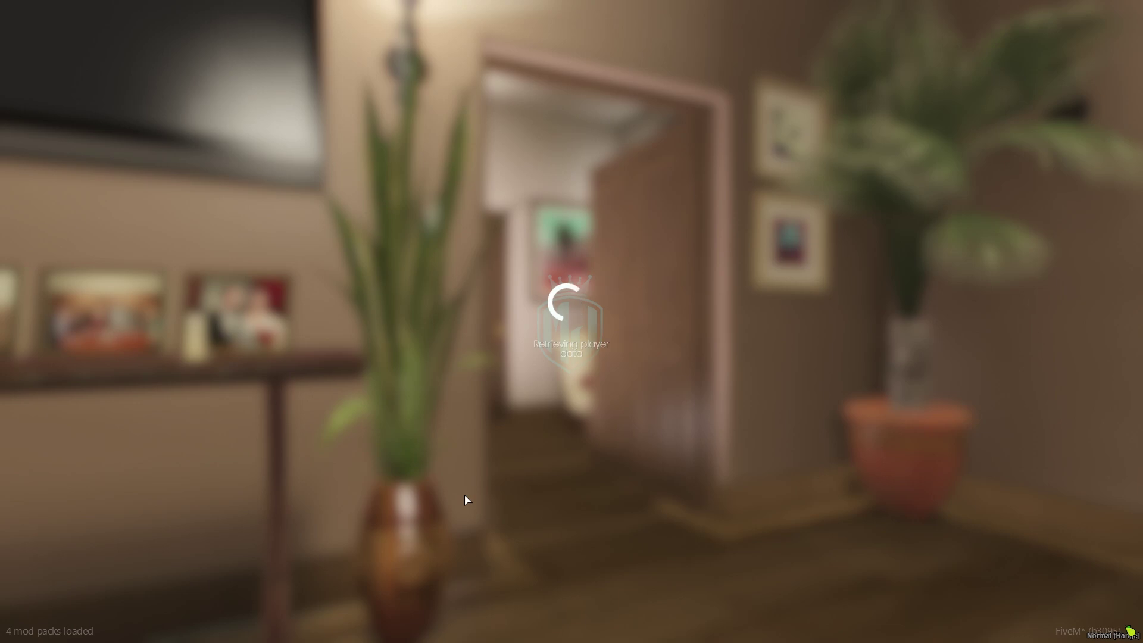
- Return to FiveM, select the MJ DEV character and spawn into the city
key(super)
click(493, 478)
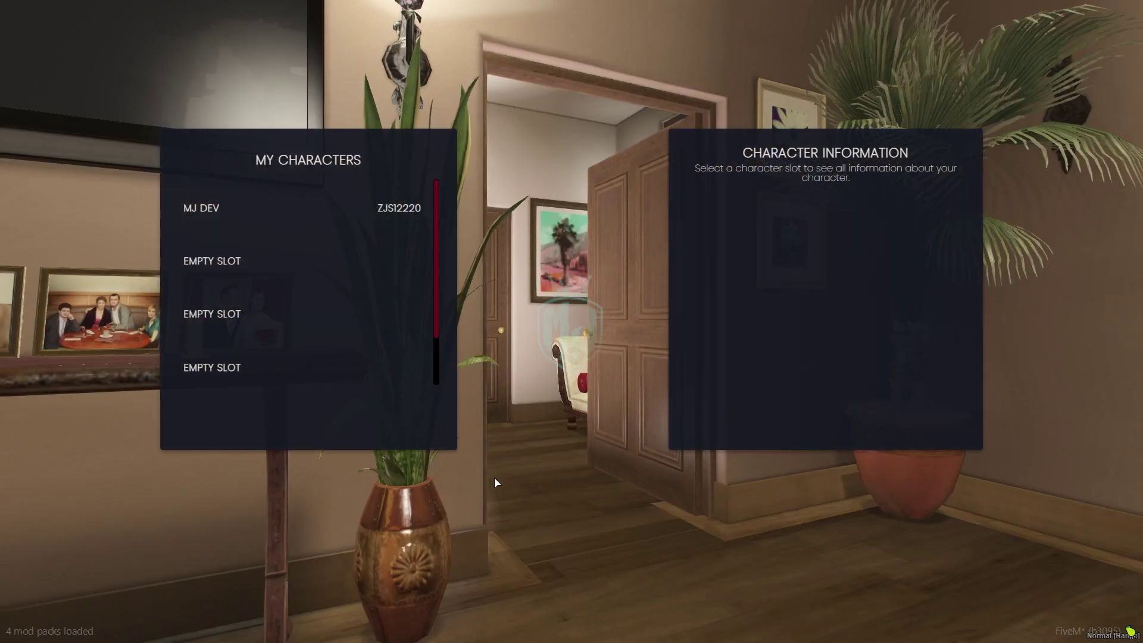
click(247, 225)
click(307, 416)
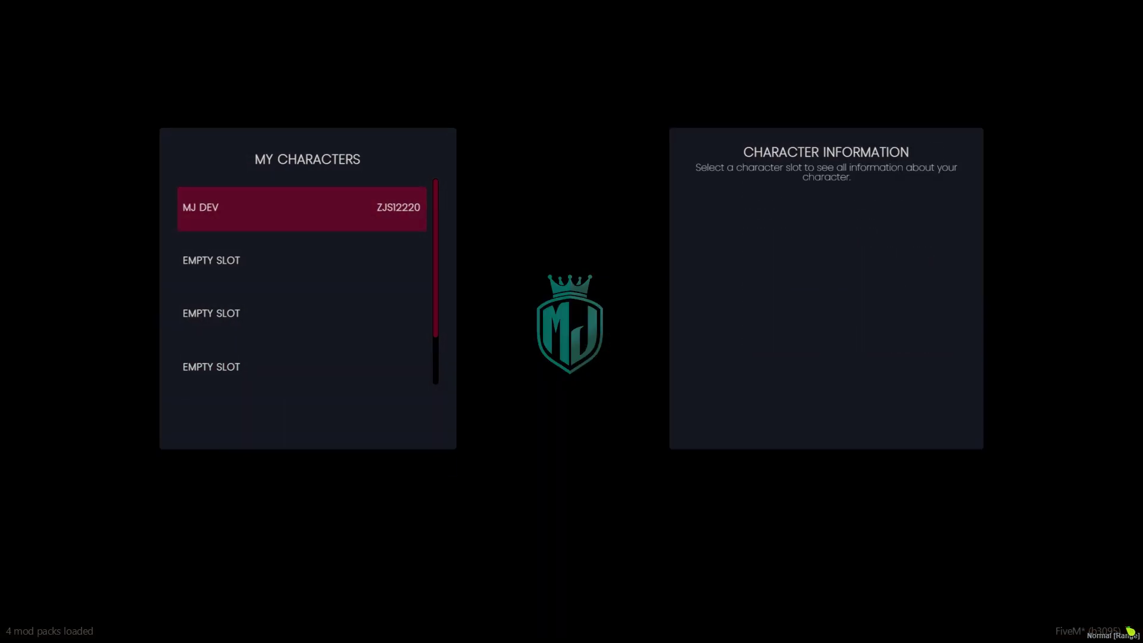